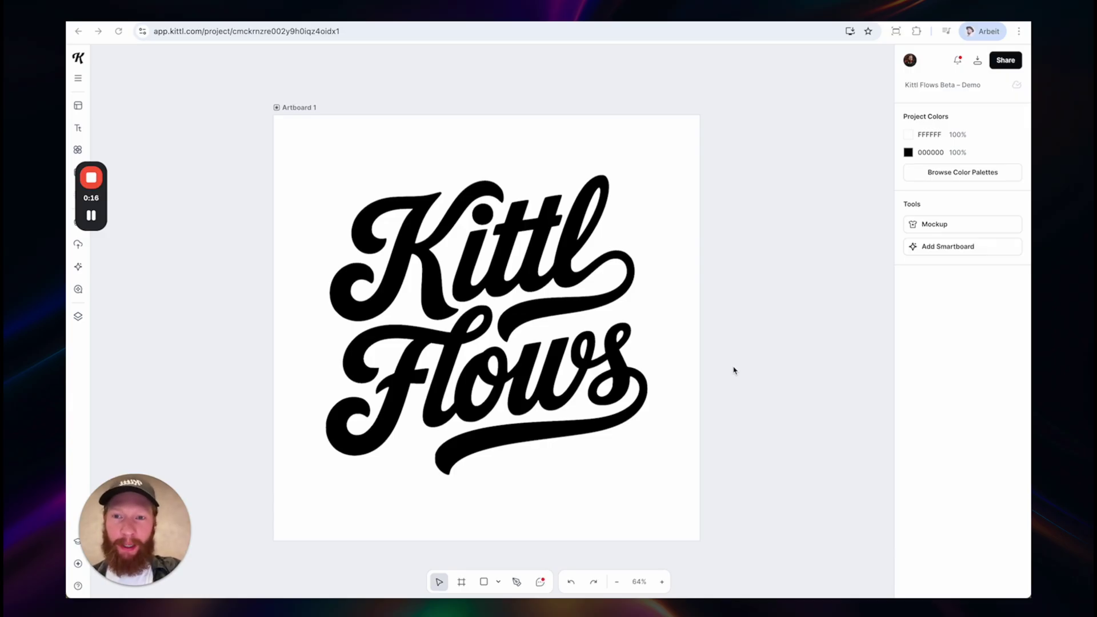
# - Attach a blank 1200×1200 Smartboard to the Kittl Flows artboard and centre it in view
pyautogui.scroll(-1, 535, 95)
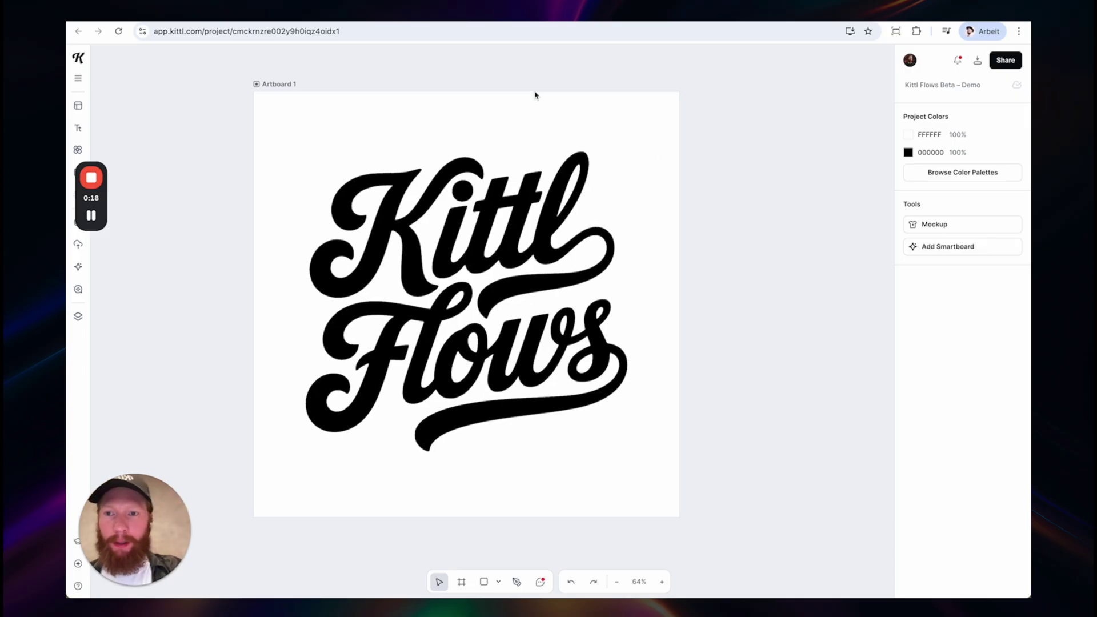
pyautogui.scroll(1, 535, 95)
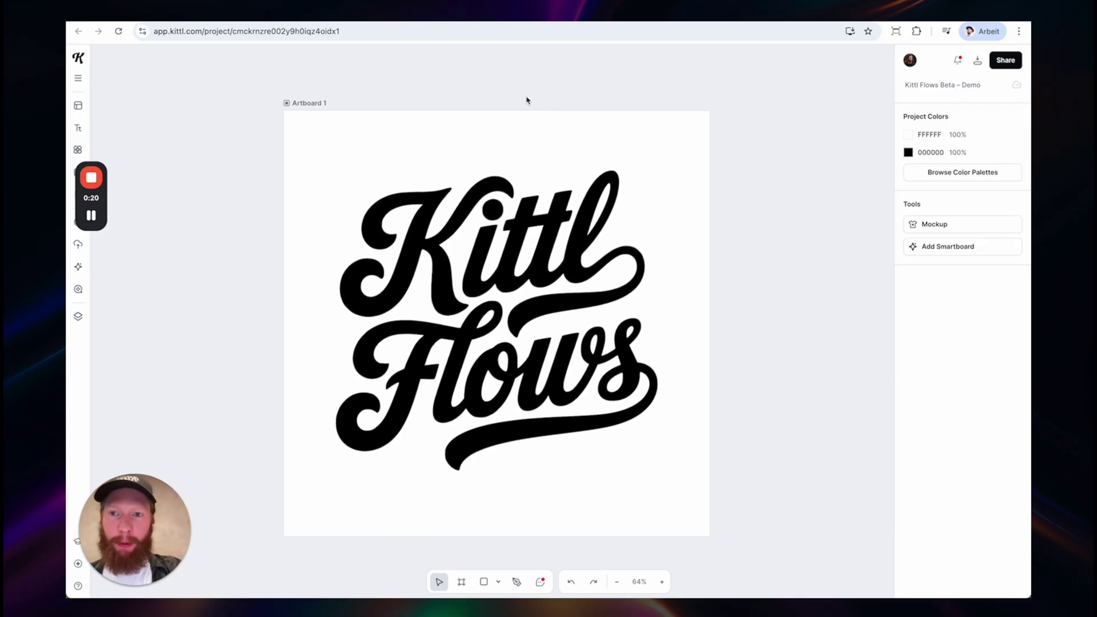
pyautogui.scroll(-2, 526, 100)
pyautogui.scroll(1, 519, 96)
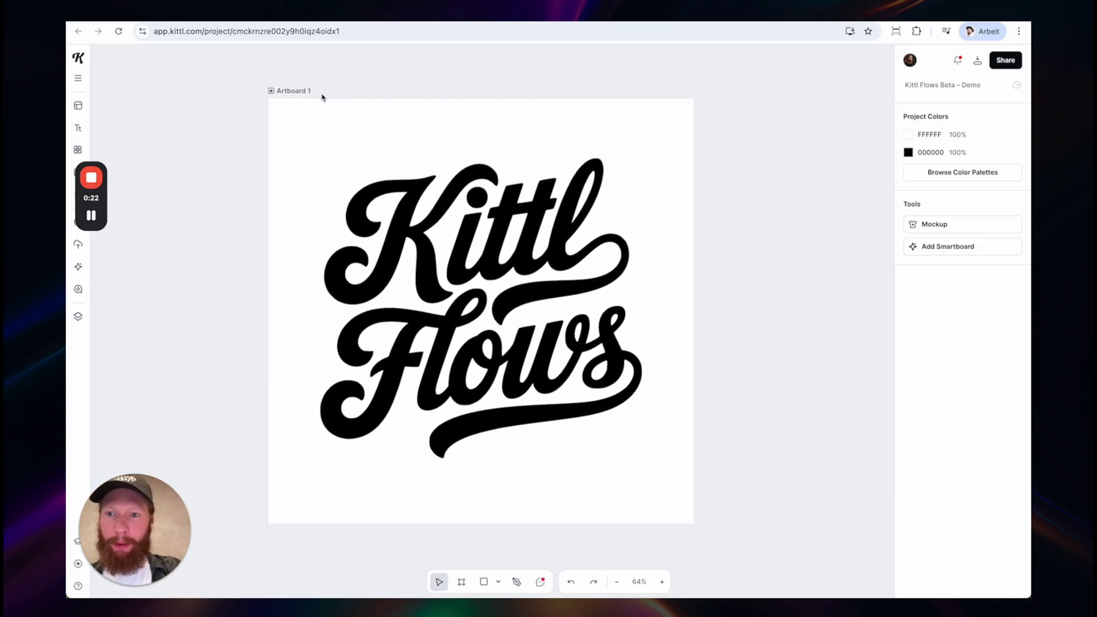
pyautogui.click(303, 90)
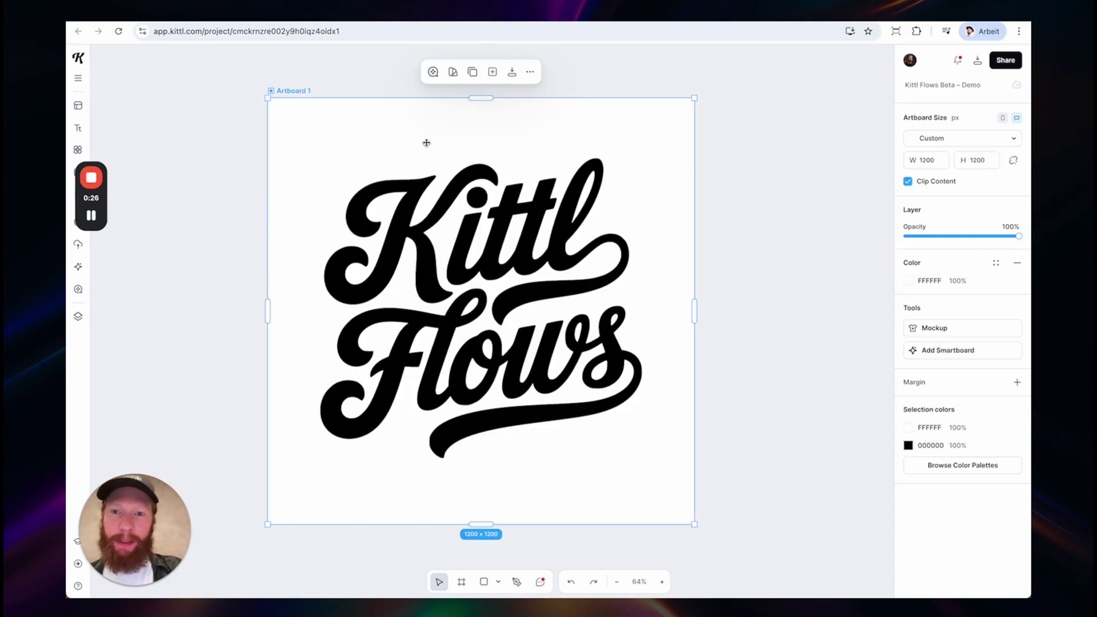
pyautogui.click(962, 354)
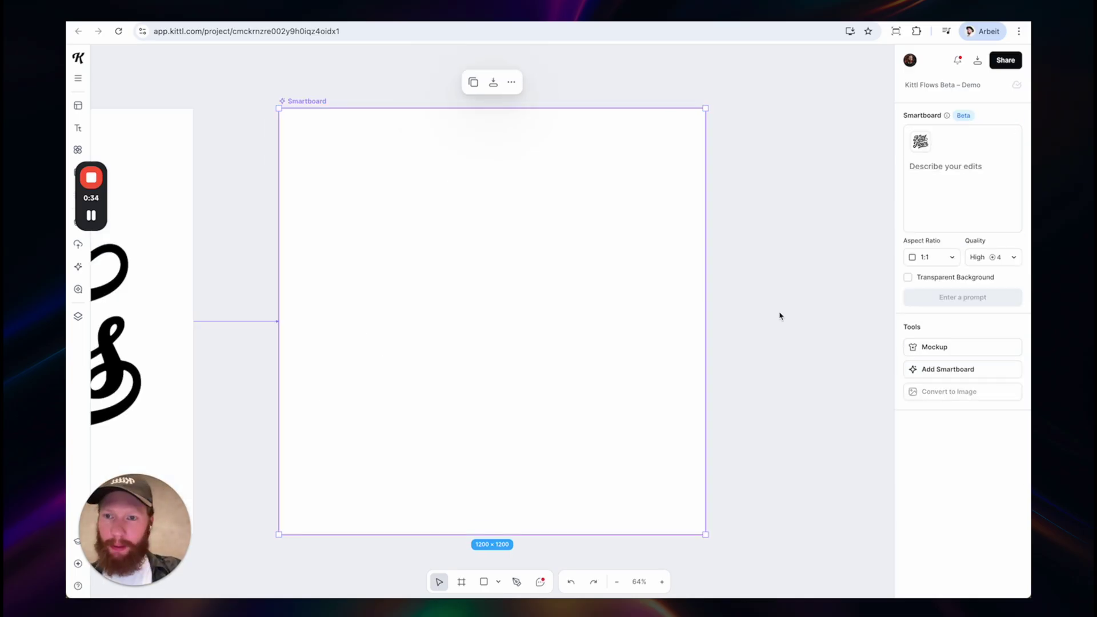
pyautogui.scroll(-5, 780, 317)
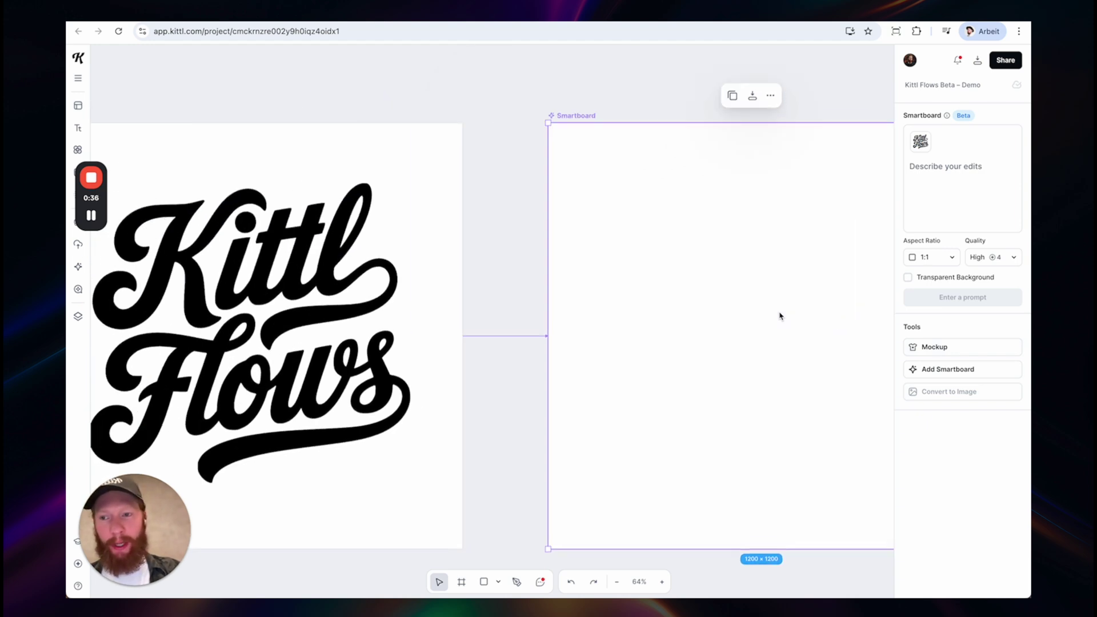
pyautogui.scroll(10, 722, 322)
pyautogui.scroll(3, 721, 320)
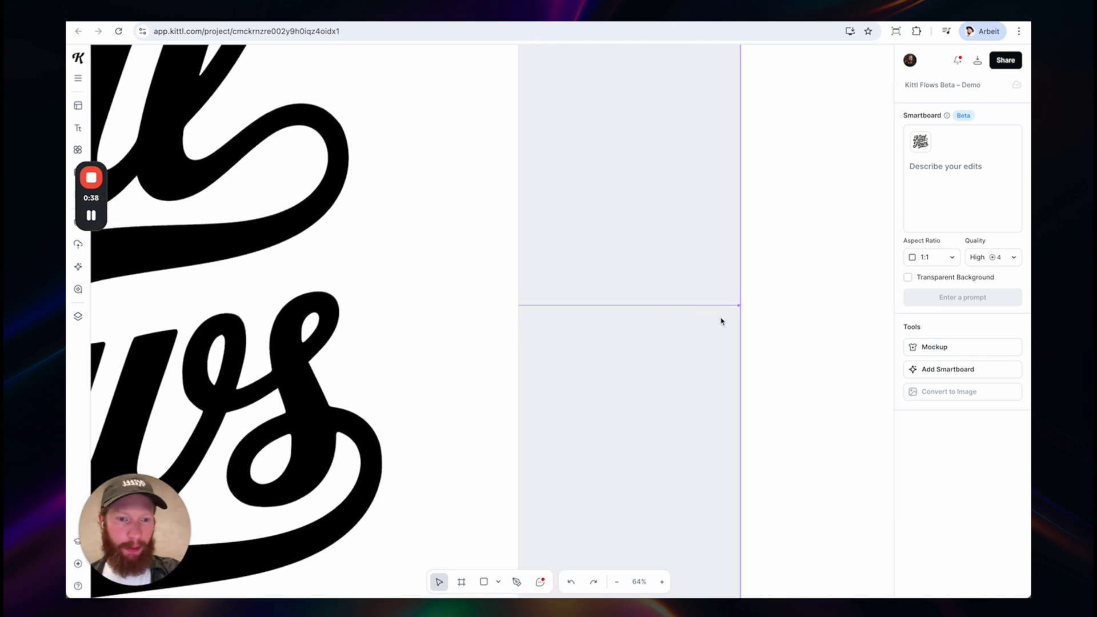
pyautogui.scroll(-5, 621, 293)
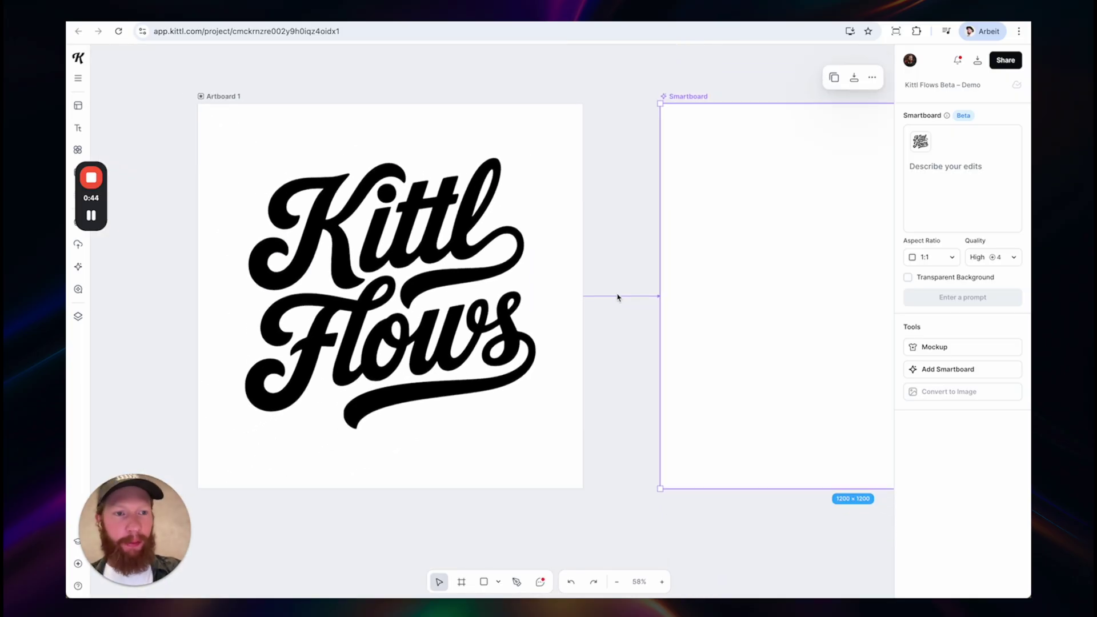
pyautogui.hscroll(5, 617, 297)
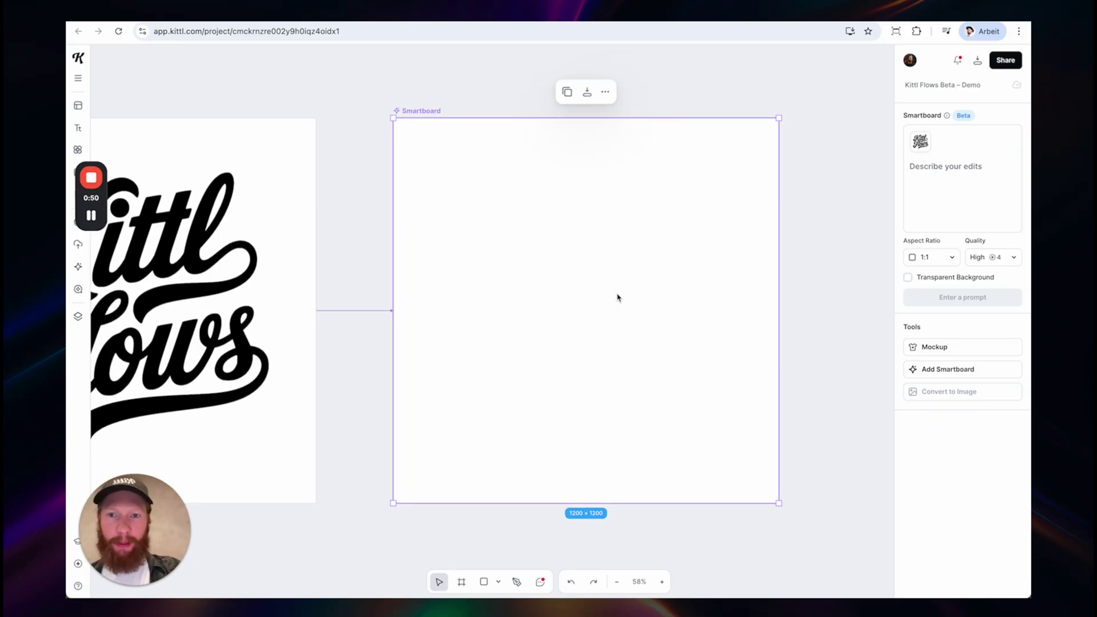
# - Generate the Smartboard with the prompt 'Make it more colorful and add florals.'
pyautogui.click(953, 180)
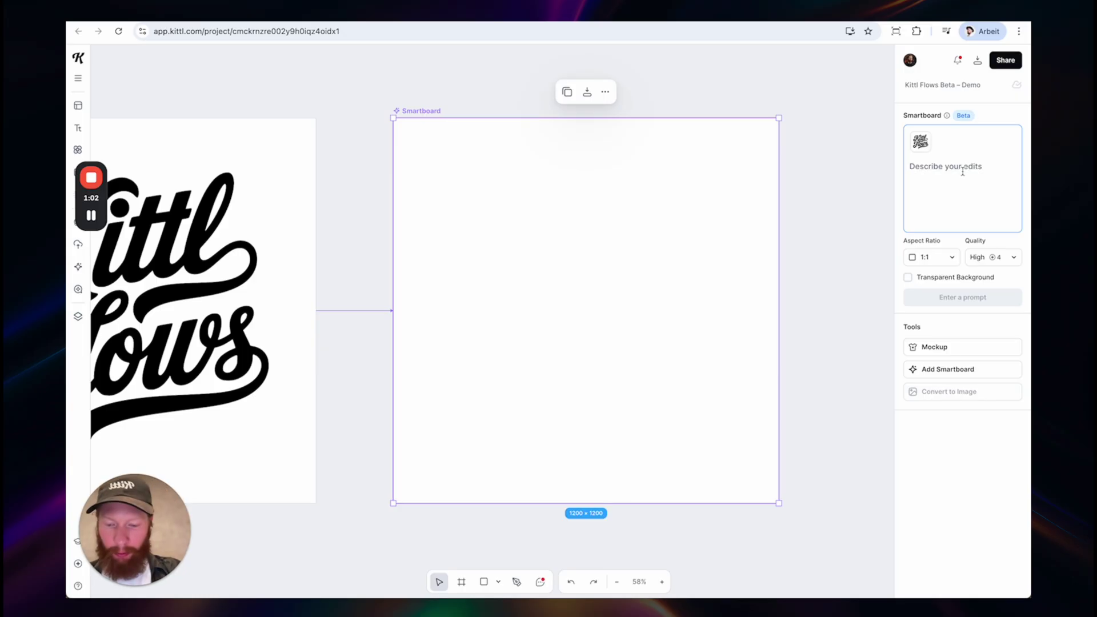
pyautogui.write('Make ')
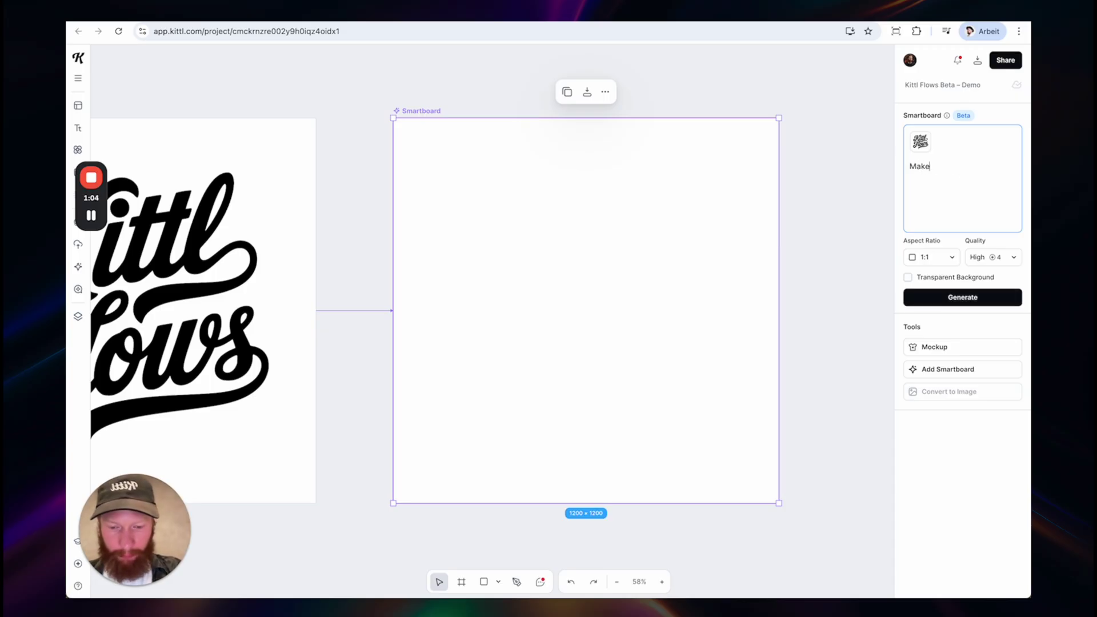
pyautogui.write('it more ')
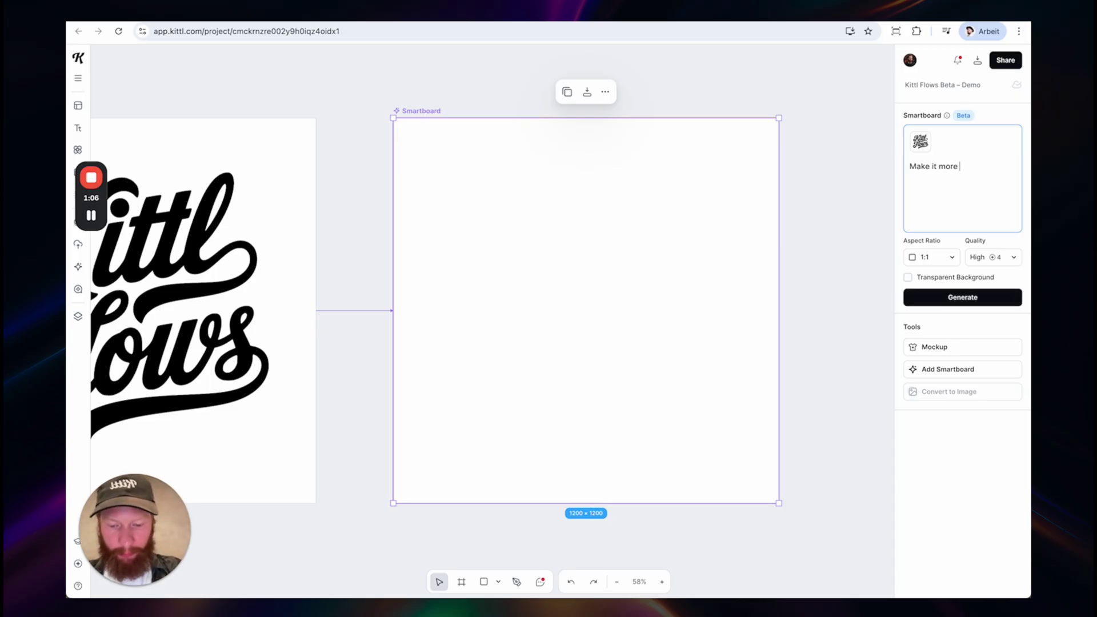
pyautogui.write('colorful and')
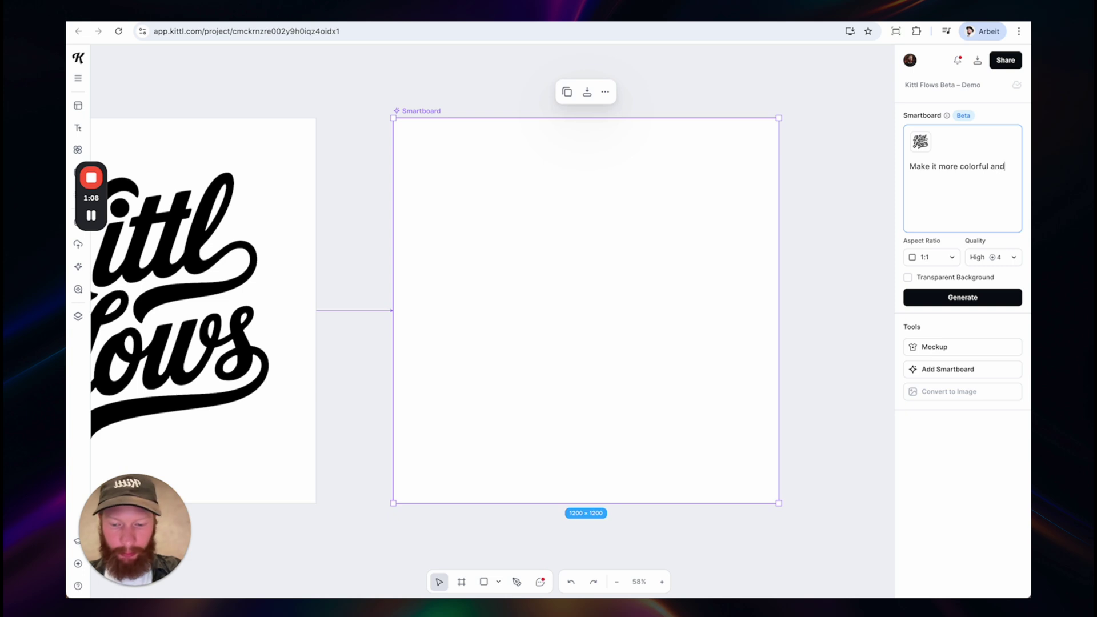
pyautogui.write(' add f')
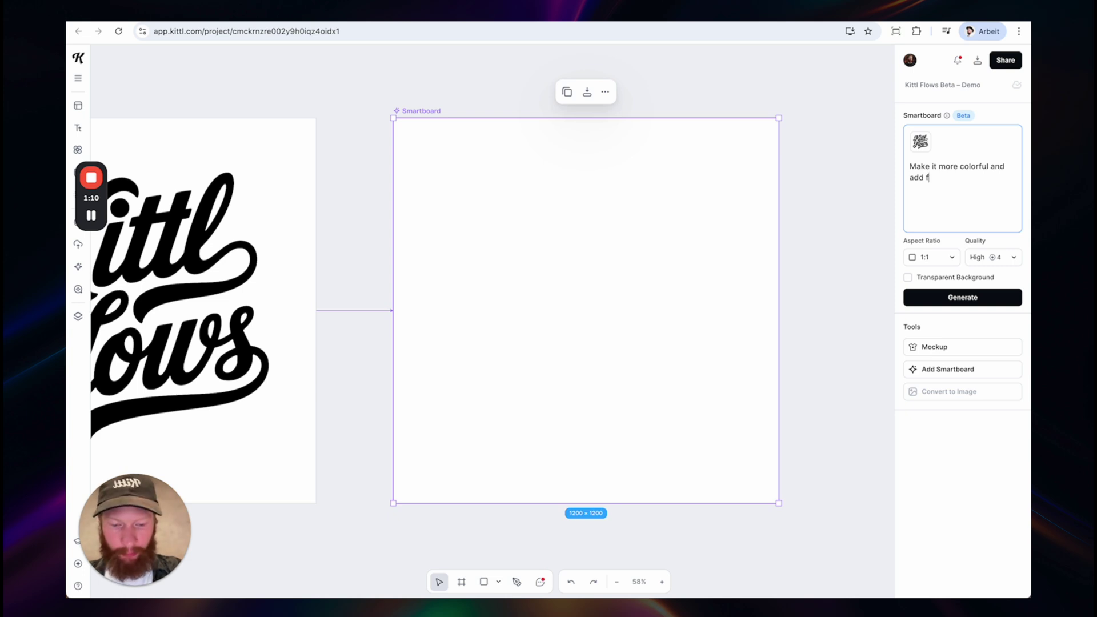
pyautogui.write('lorals.')
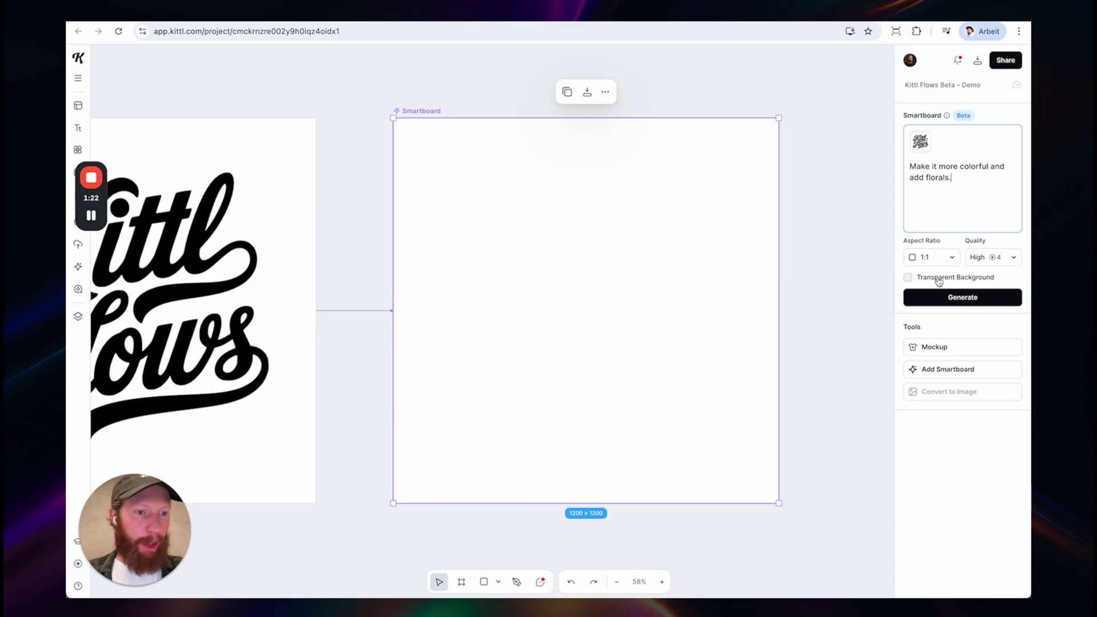
pyautogui.click(959, 299)
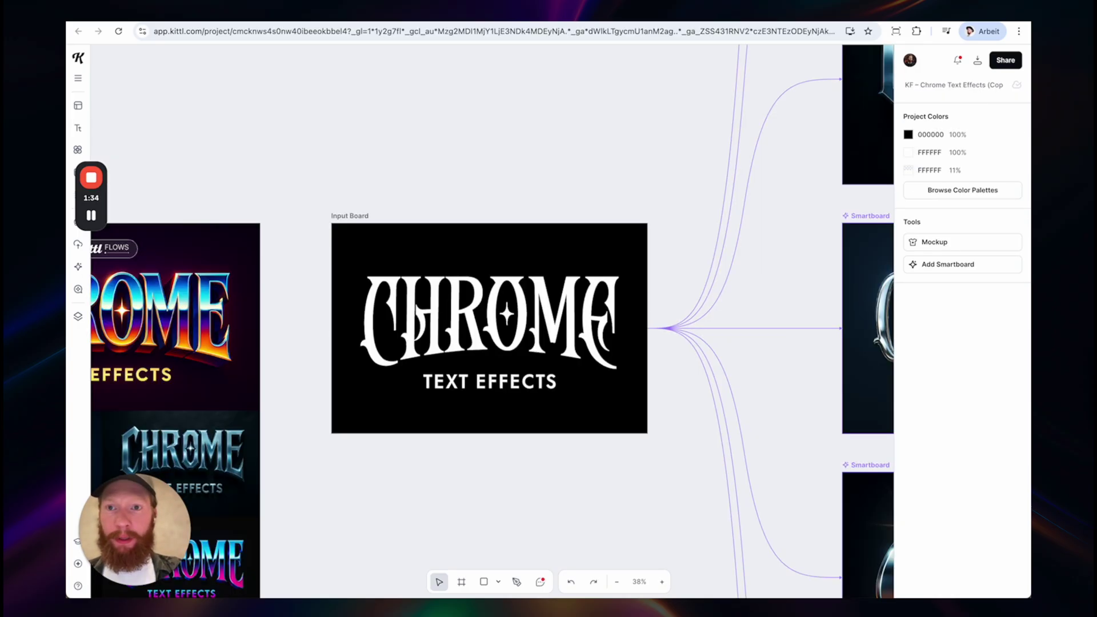
# - Inspect the CHROME heading on the Chrome Text Effects input board, then pan to the chrome Smartboard results
pyautogui.hscroll(-3, 519, 201)
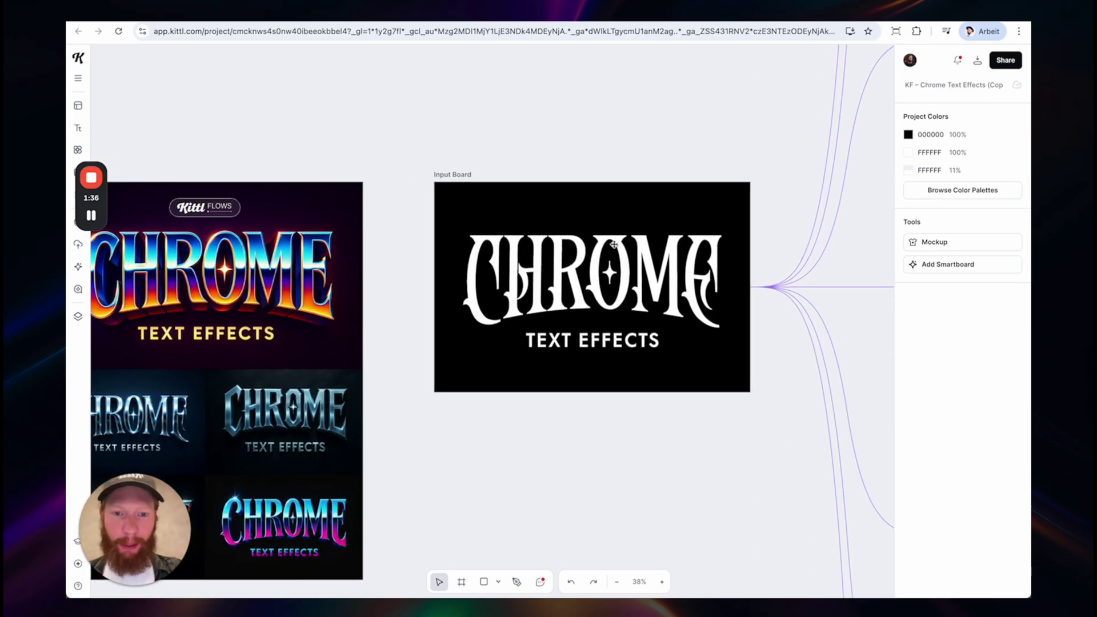
pyautogui.scroll(3, 514, 201)
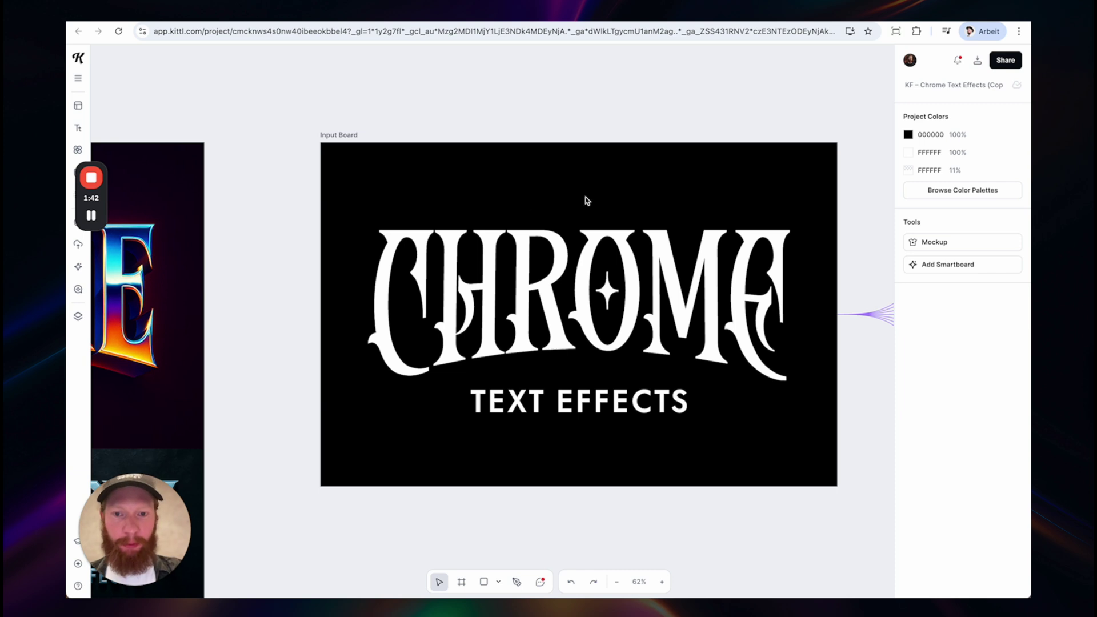
pyautogui.click(550, 240)
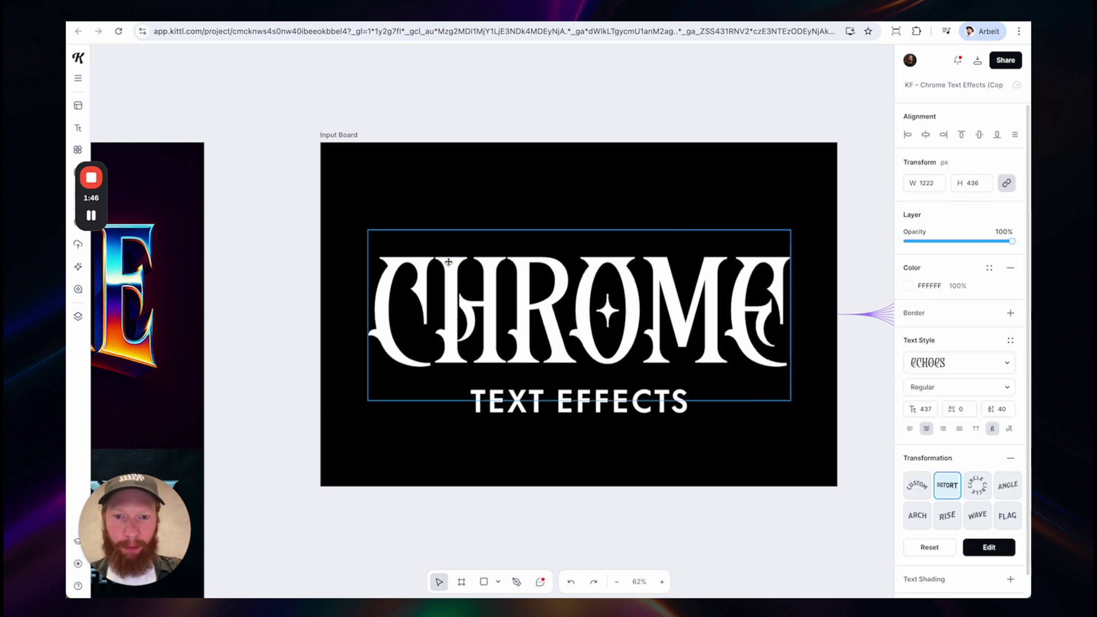
pyautogui.scroll(-2, 463, 92)
pyautogui.click(463, 92)
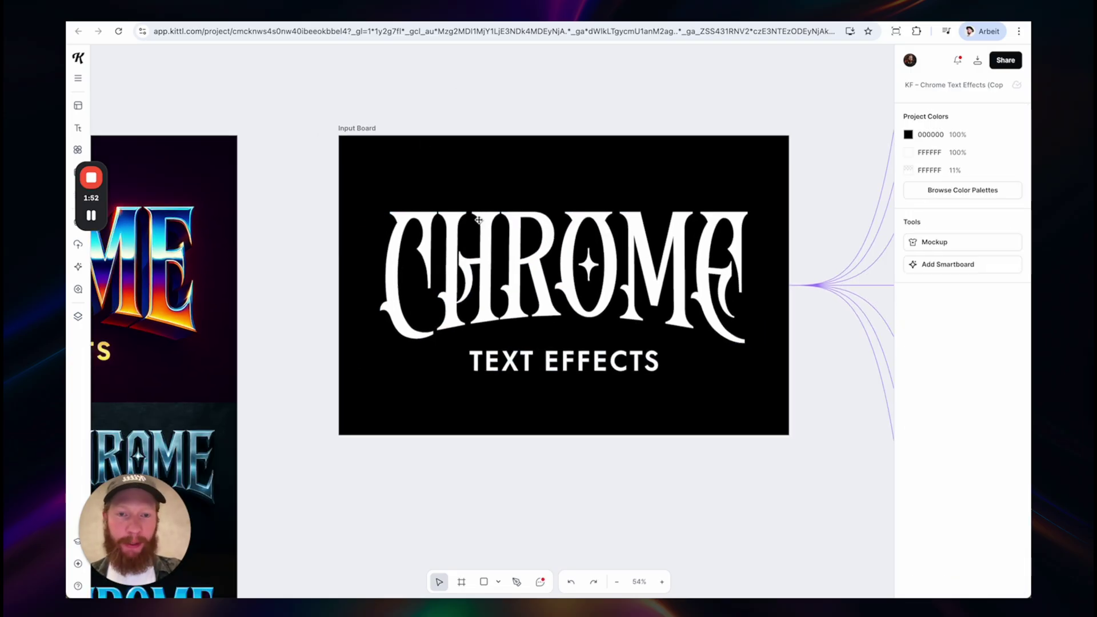
pyautogui.scroll(-3, 479, 220)
pyautogui.hscroll(10, 479, 220)
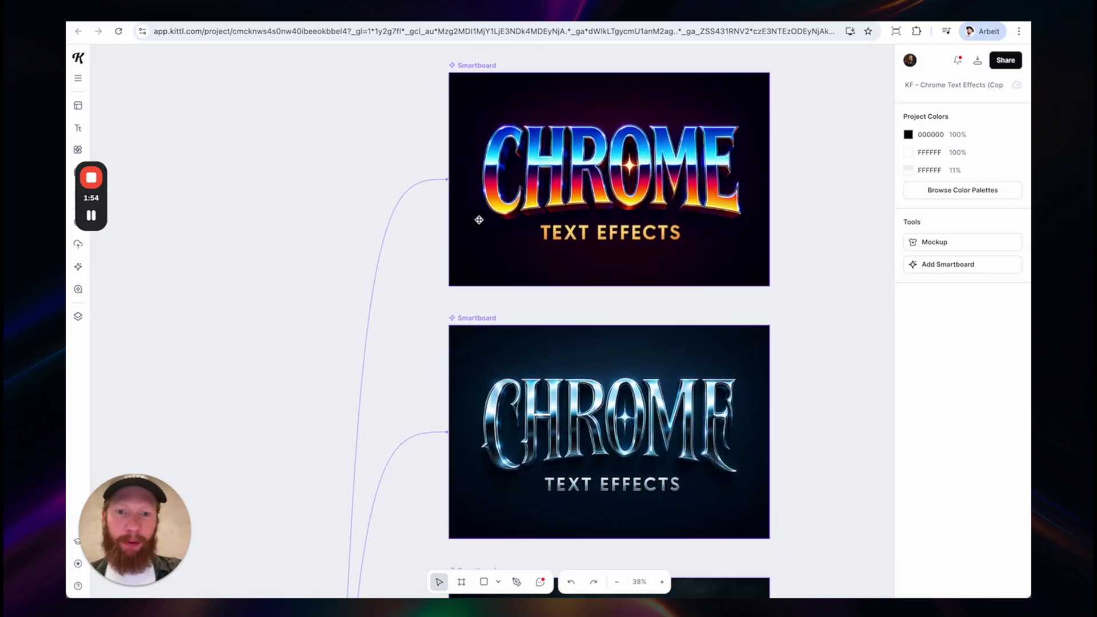
pyautogui.scroll(2, 545, 183)
pyautogui.hscroll(2, 606, 174)
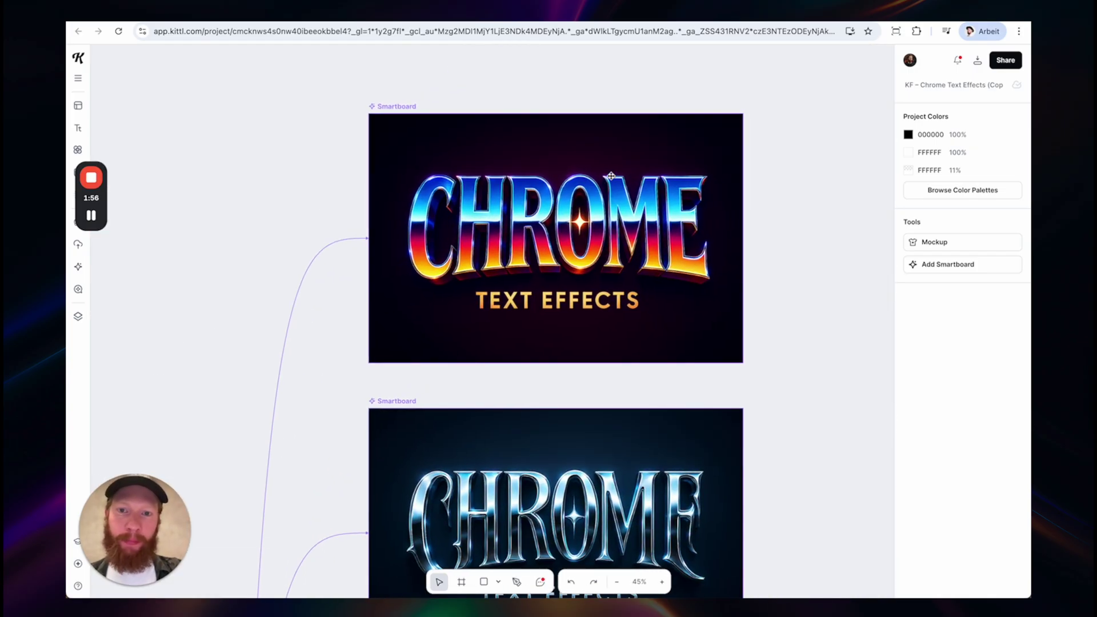
pyautogui.scroll(1, 611, 176)
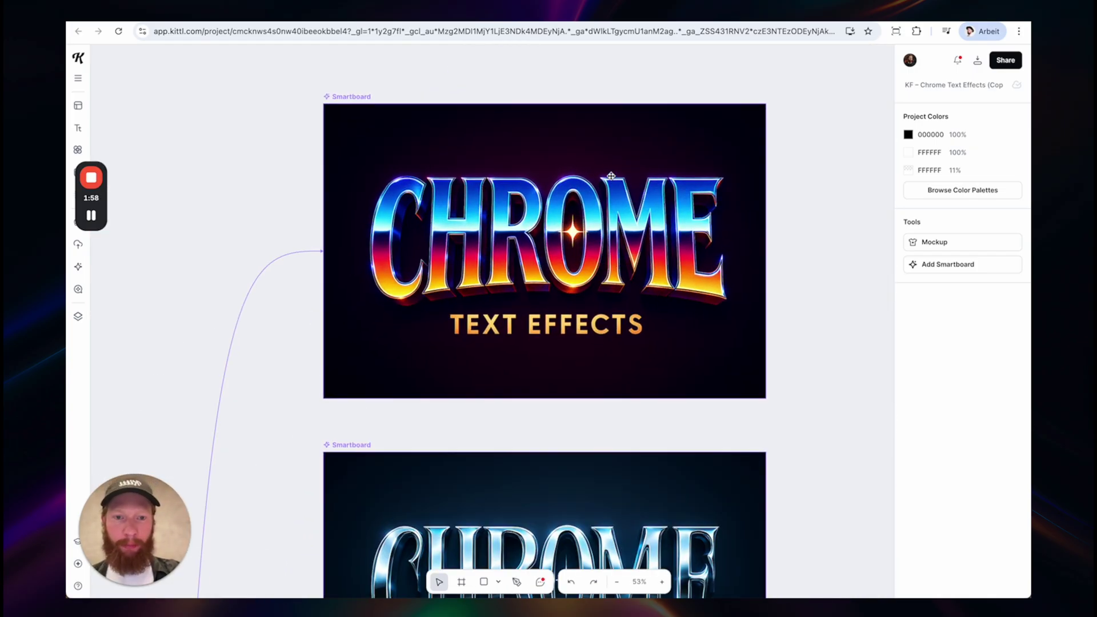
pyautogui.click(549, 195)
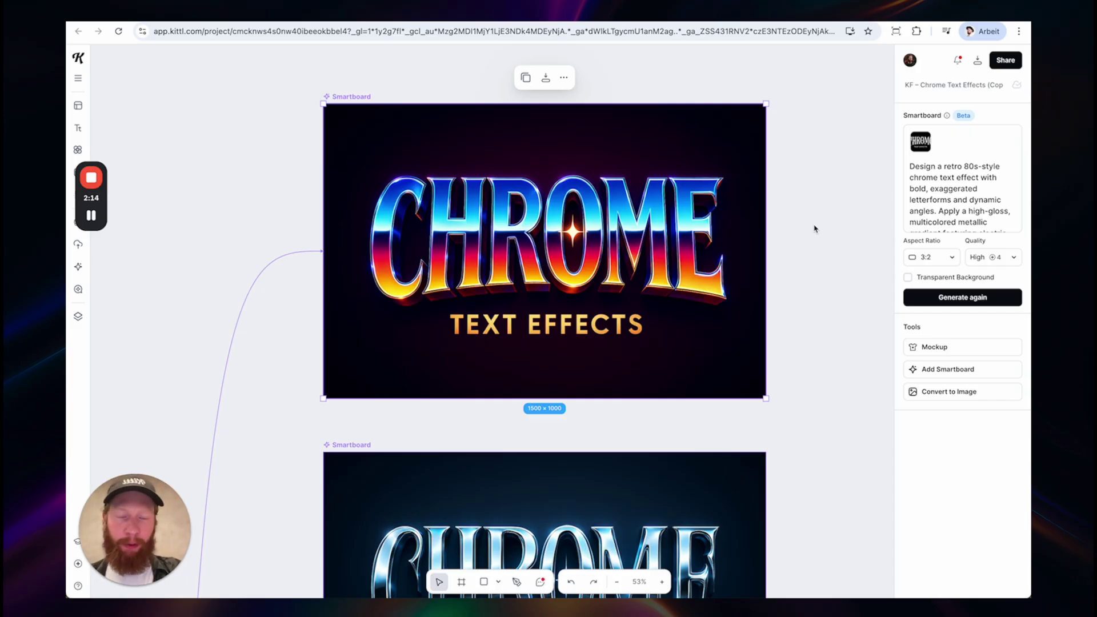
pyautogui.scroll(-6, 815, 229)
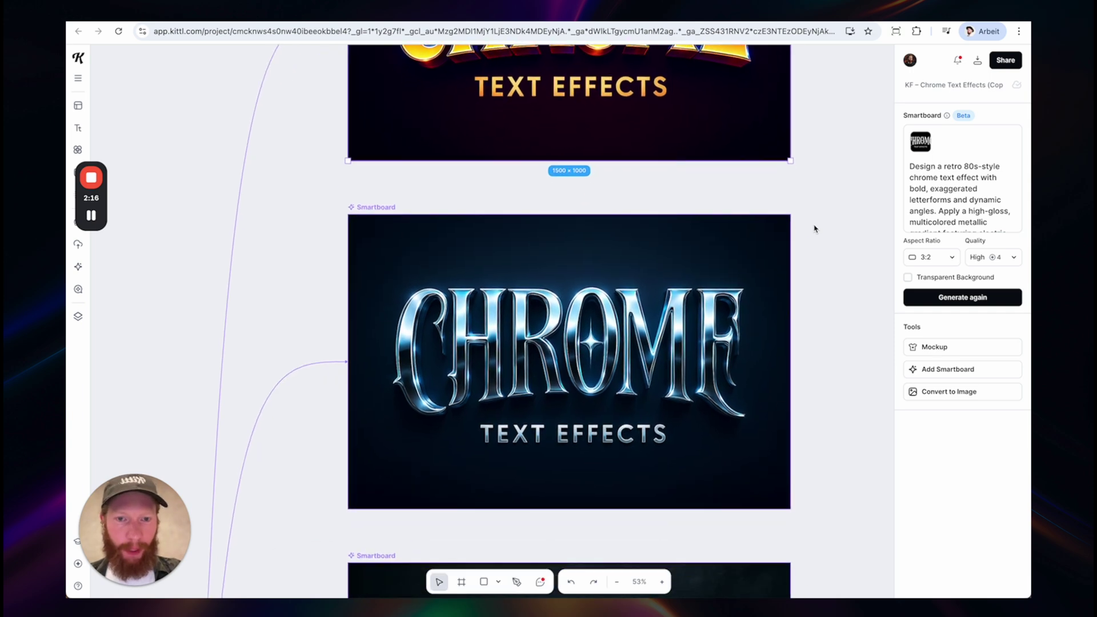
pyautogui.scroll(-8, 815, 229)
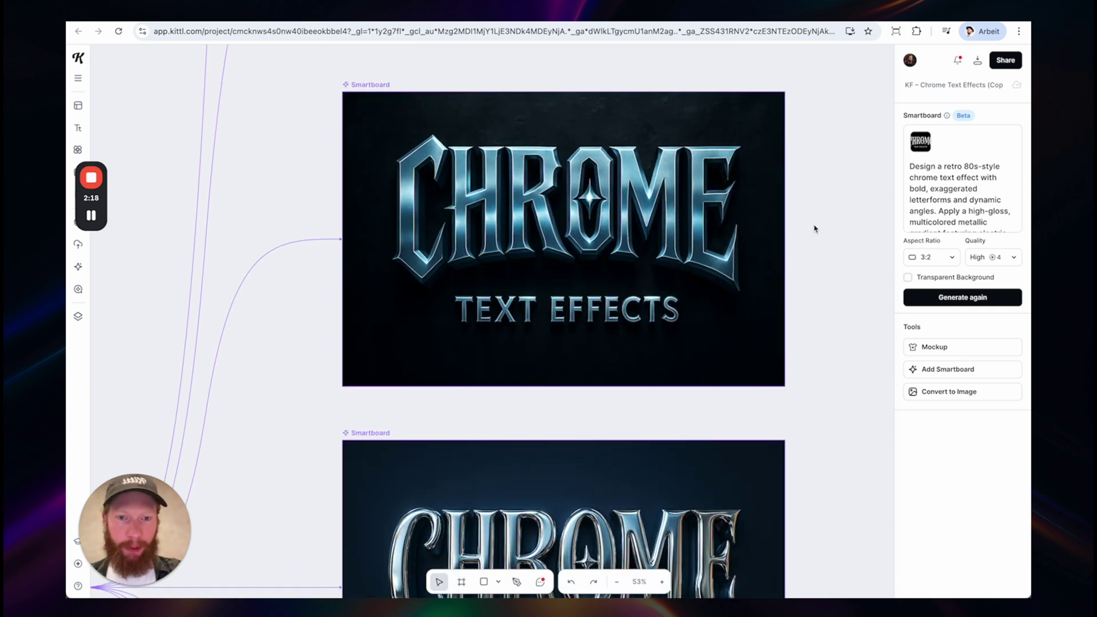
pyautogui.scroll(-10, 815, 229)
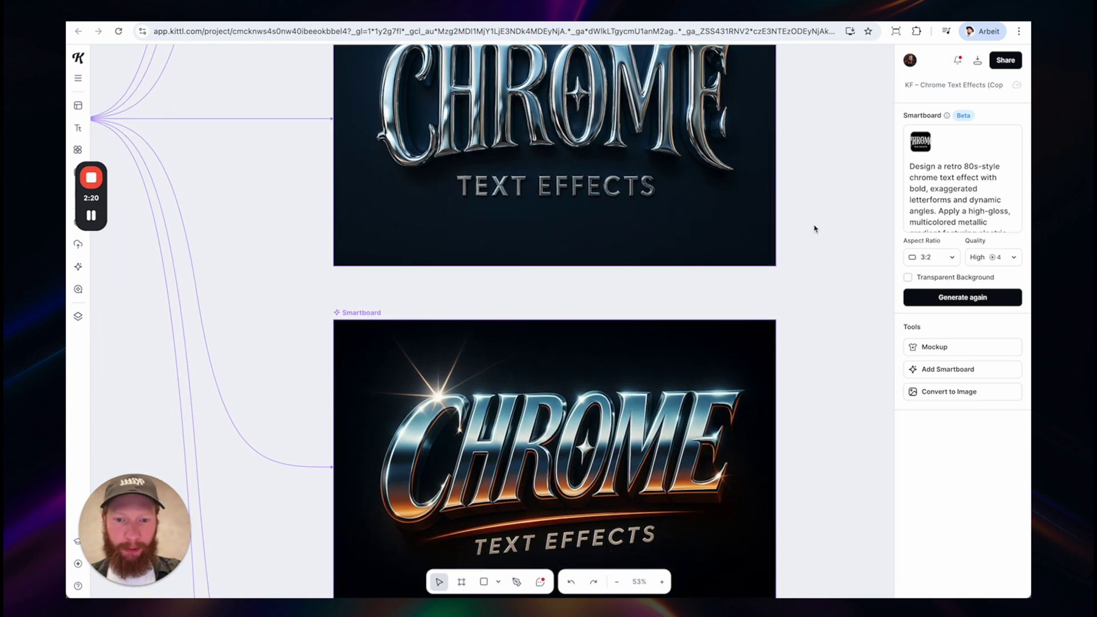
pyautogui.scroll(-6, 815, 229)
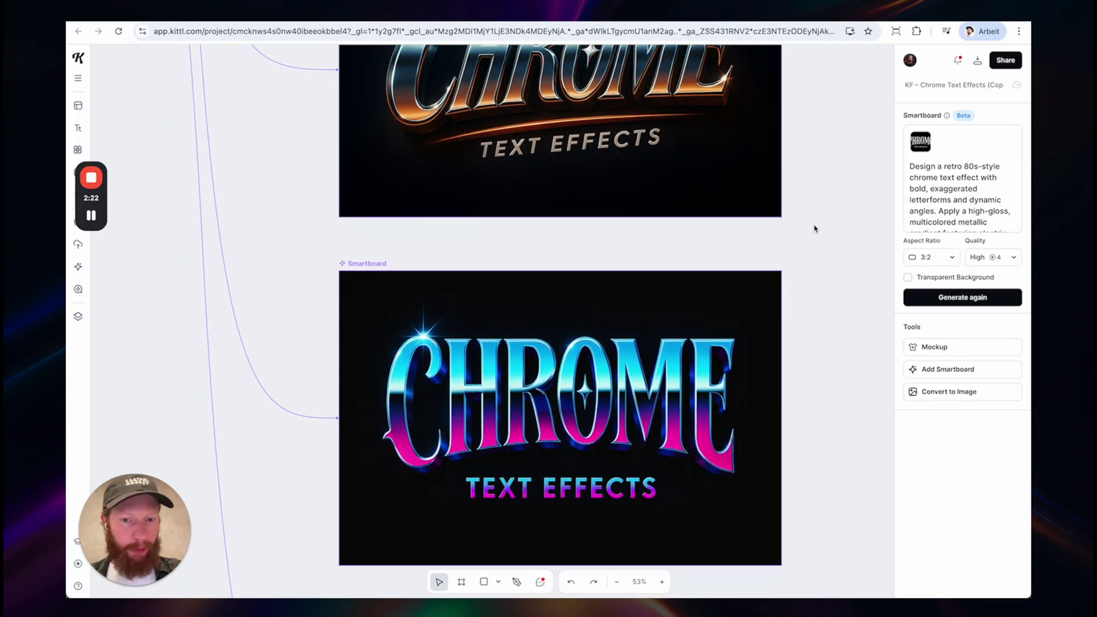
pyautogui.scroll(-6, 815, 229)
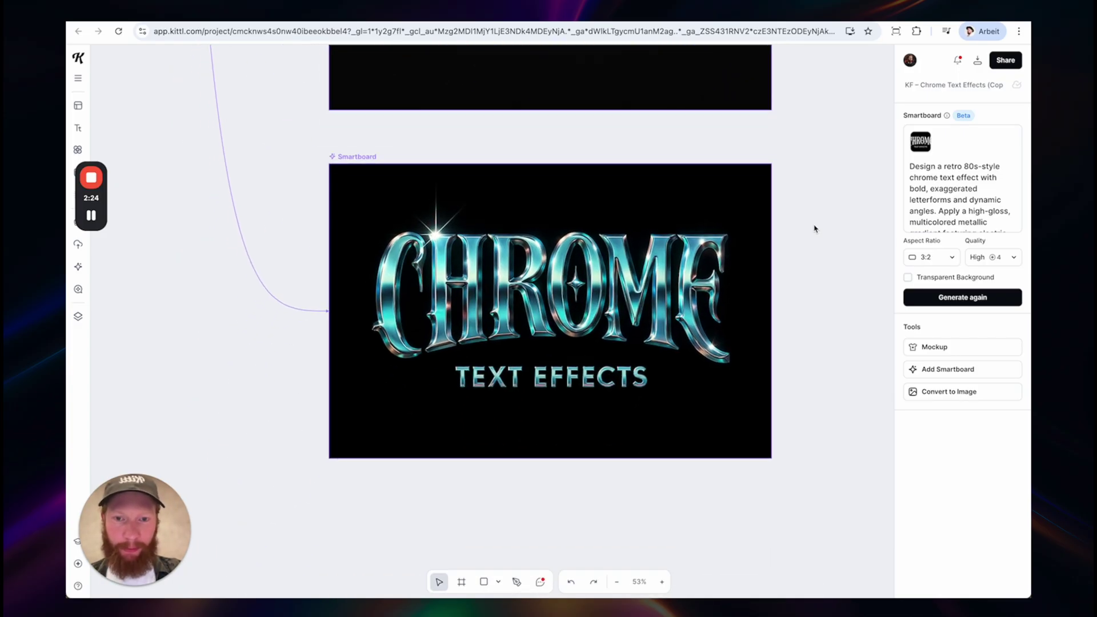
# - Select the floral Kittl Flows Smartboard and zoom in on its orange-red floral-on-yellow result
pyautogui.click(294, 130)
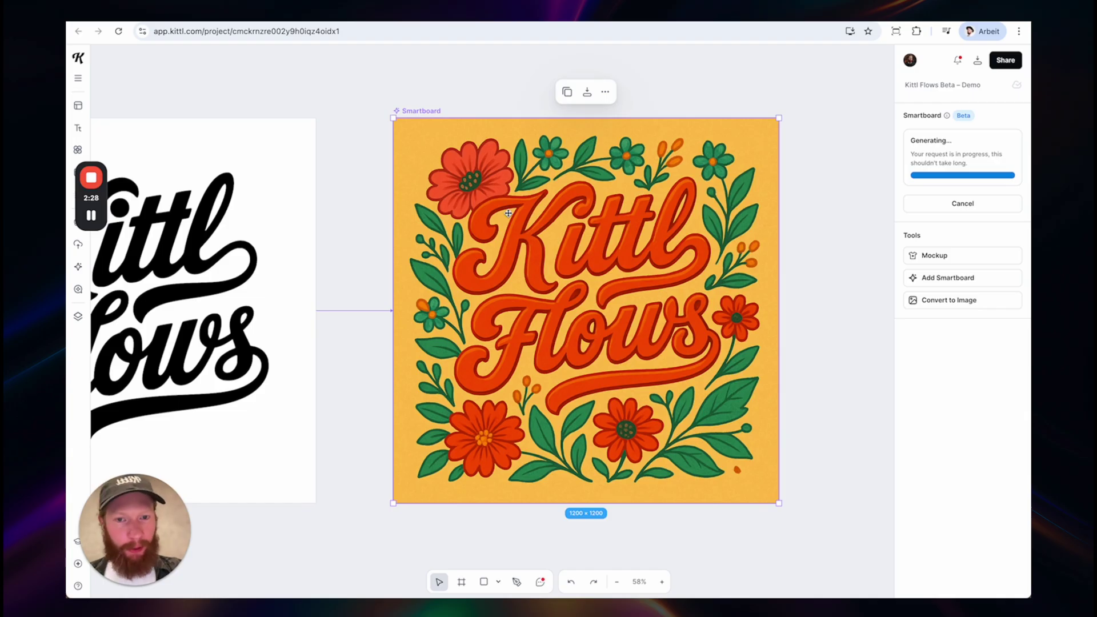
pyautogui.click(736, 163)
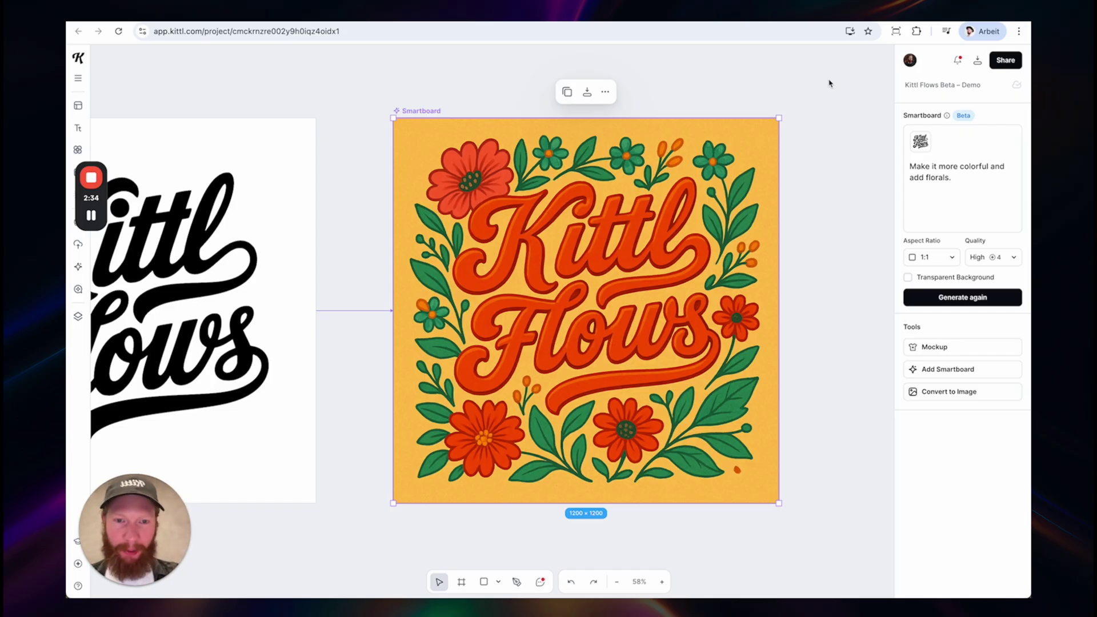
pyautogui.scroll(-3, 830, 84)
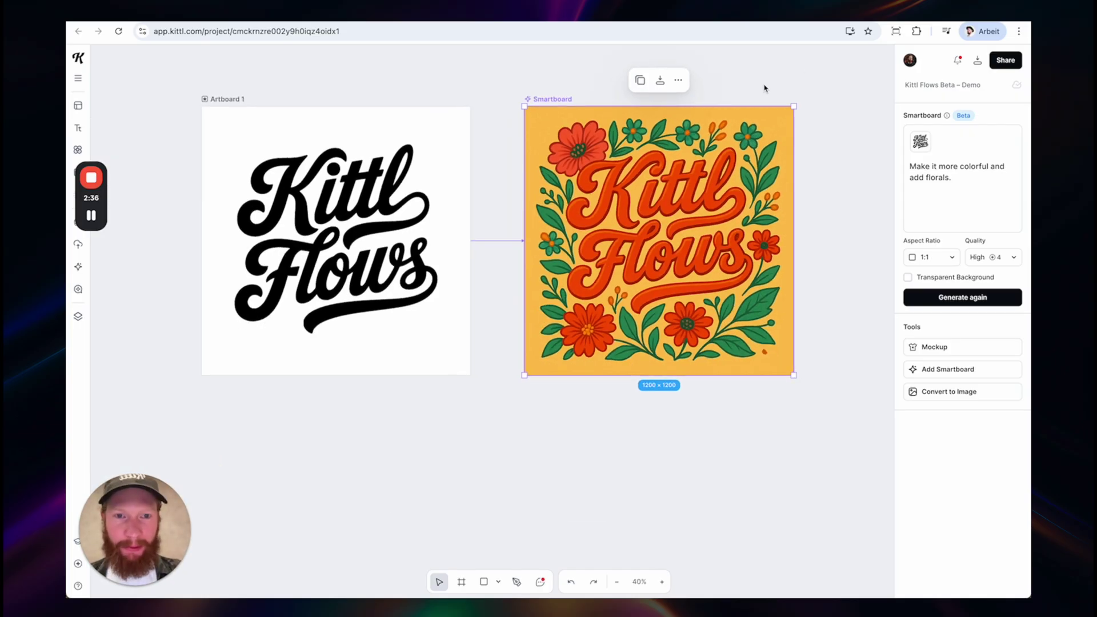
pyautogui.scroll(2, 765, 88)
pyautogui.hscroll(3, 765, 88)
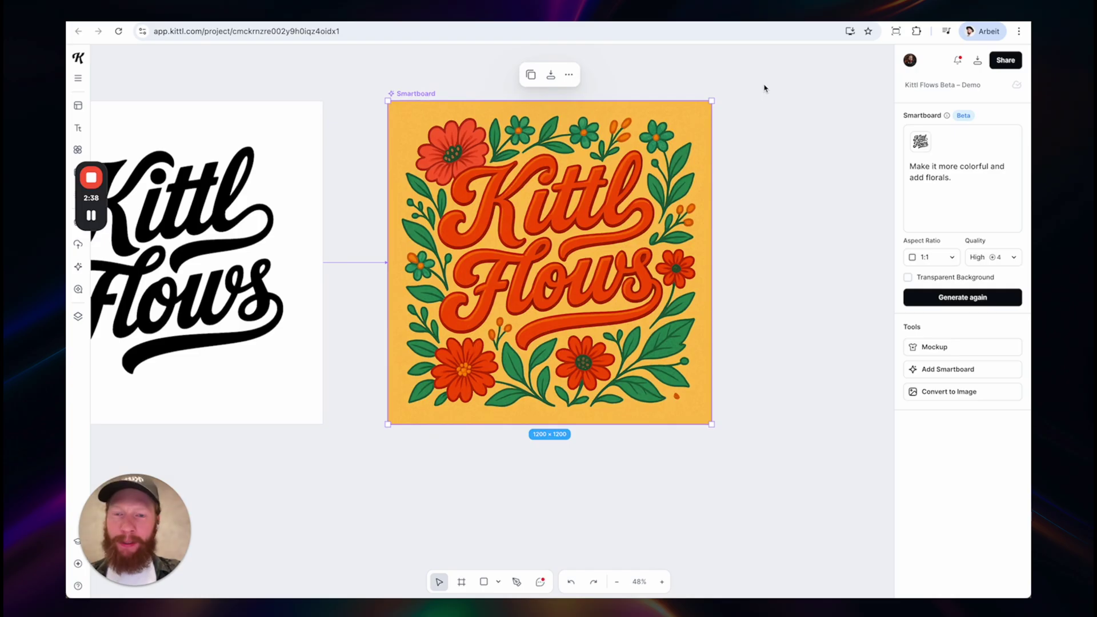
pyautogui.scroll(1, 765, 88)
pyautogui.scroll(1, 752, 91)
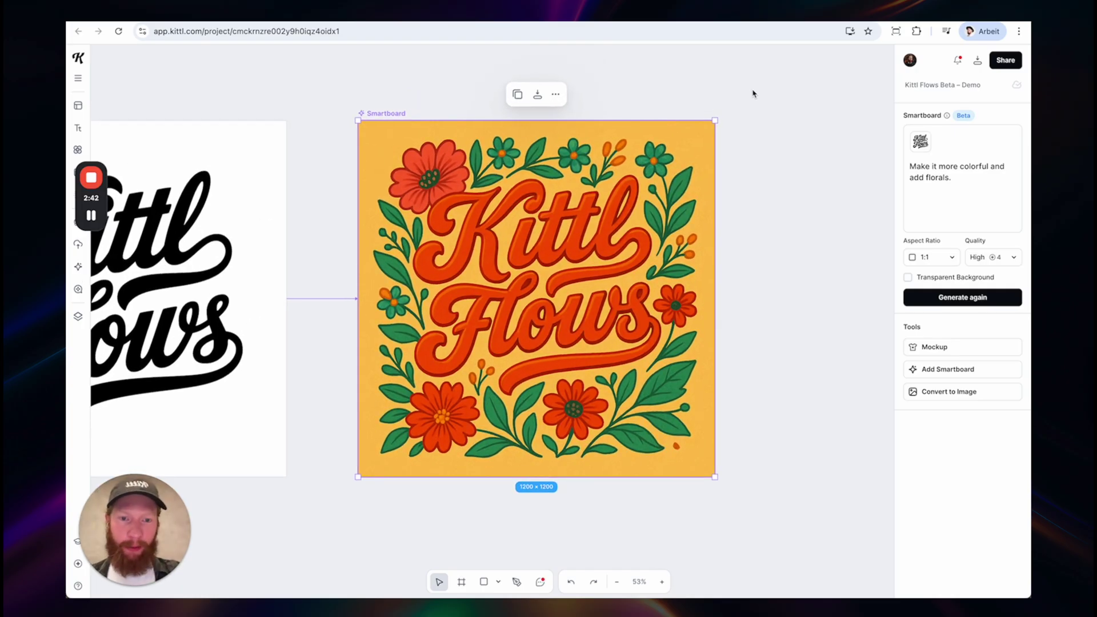
pyautogui.hscroll(3, 774, 284)
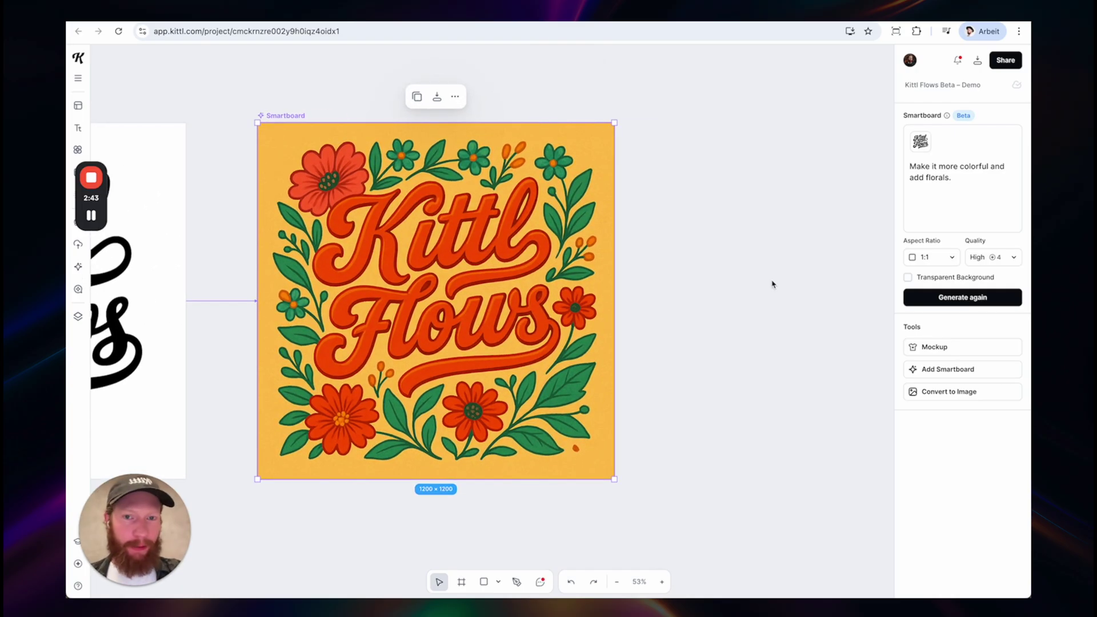
# - Chain a Smartboard off the floral poster and generate 'make this more vector style and flat.'
pyautogui.click(919, 369)
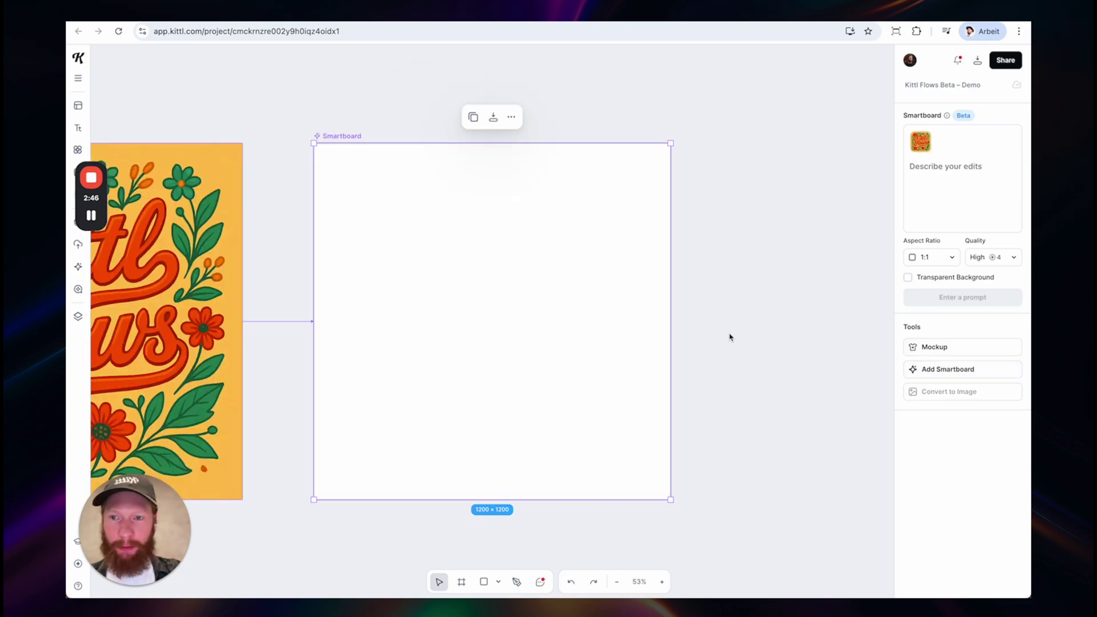
pyautogui.hscroll(-3, 738, 330)
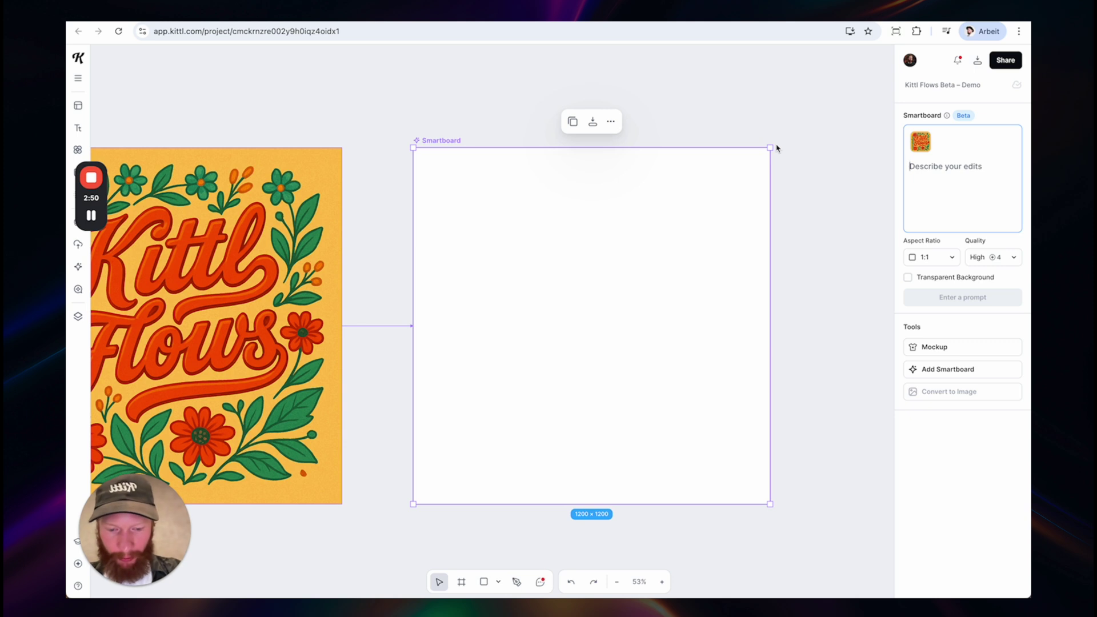
pyautogui.write('make ')
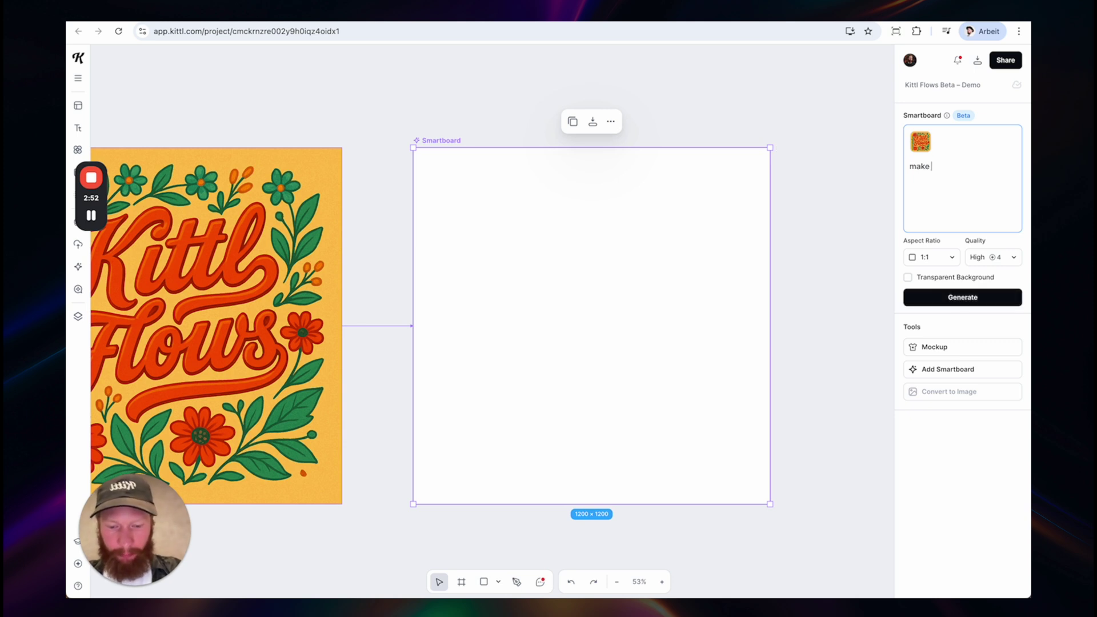
pyautogui.write('this more vec')
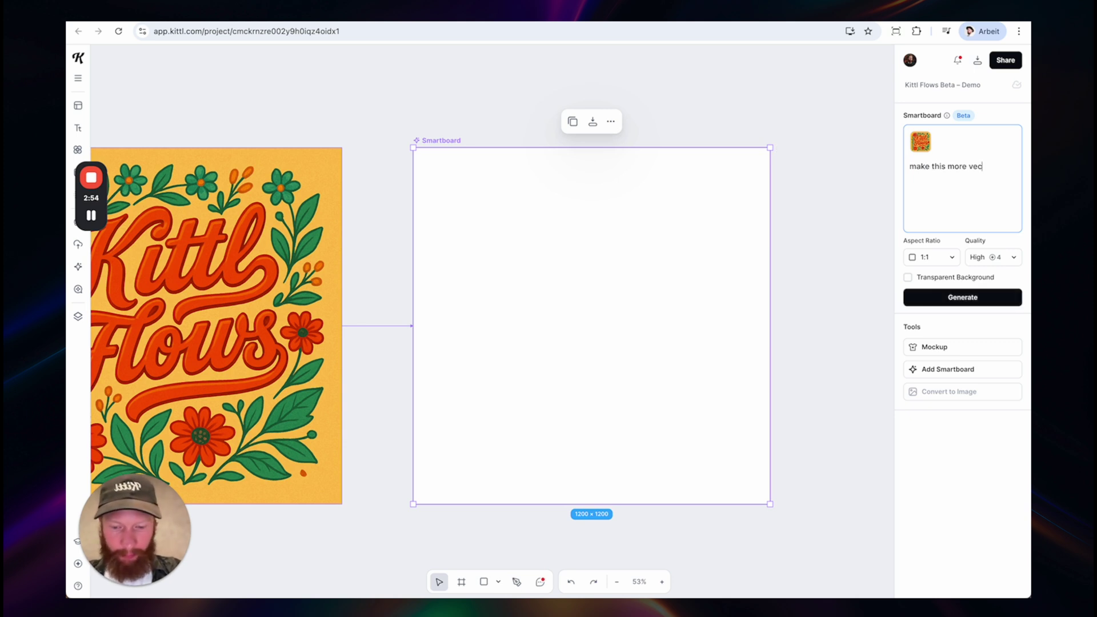
pyautogui.write('tor style and flat.')
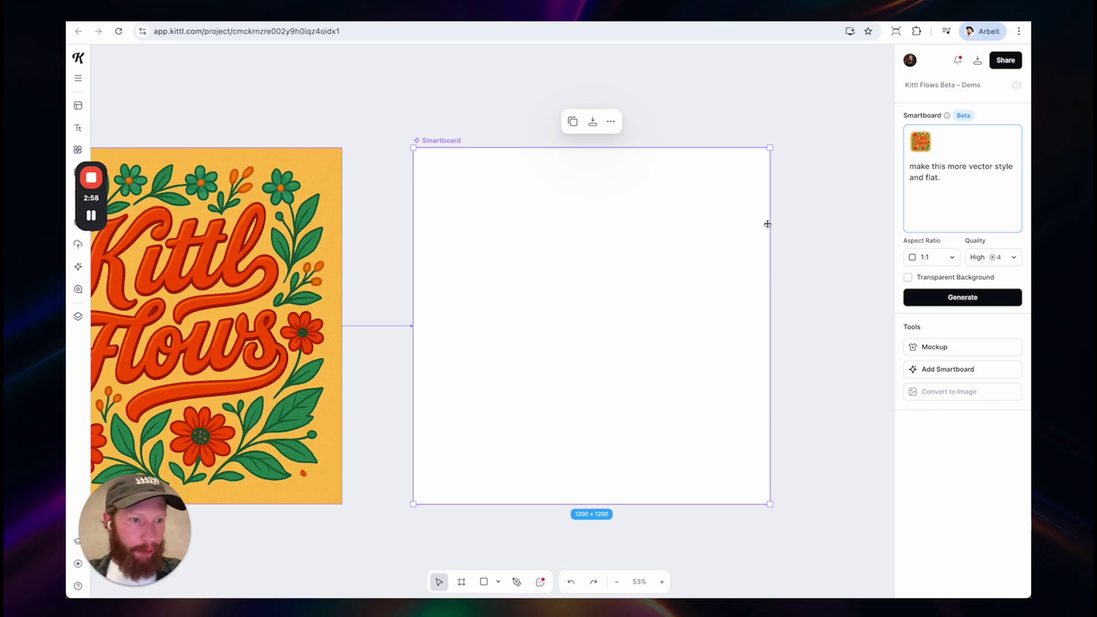
pyautogui.click(964, 297)
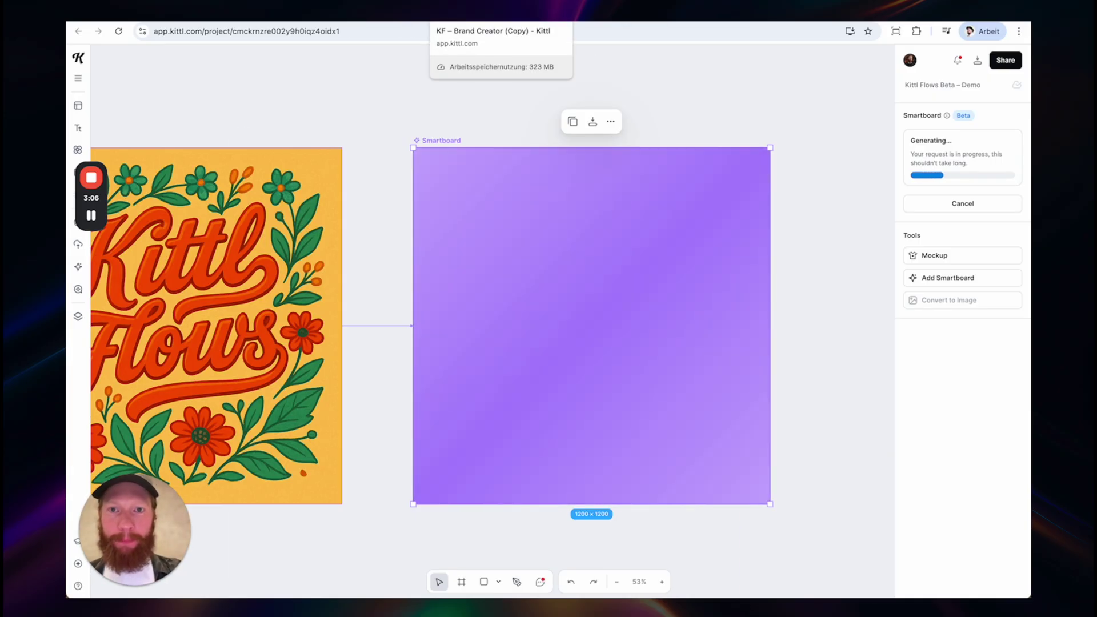
pyautogui.click(500, 17)
# - Select the anorak logo Smartboard to reveal its prompt
pyautogui.scroll(3, 639, 106)
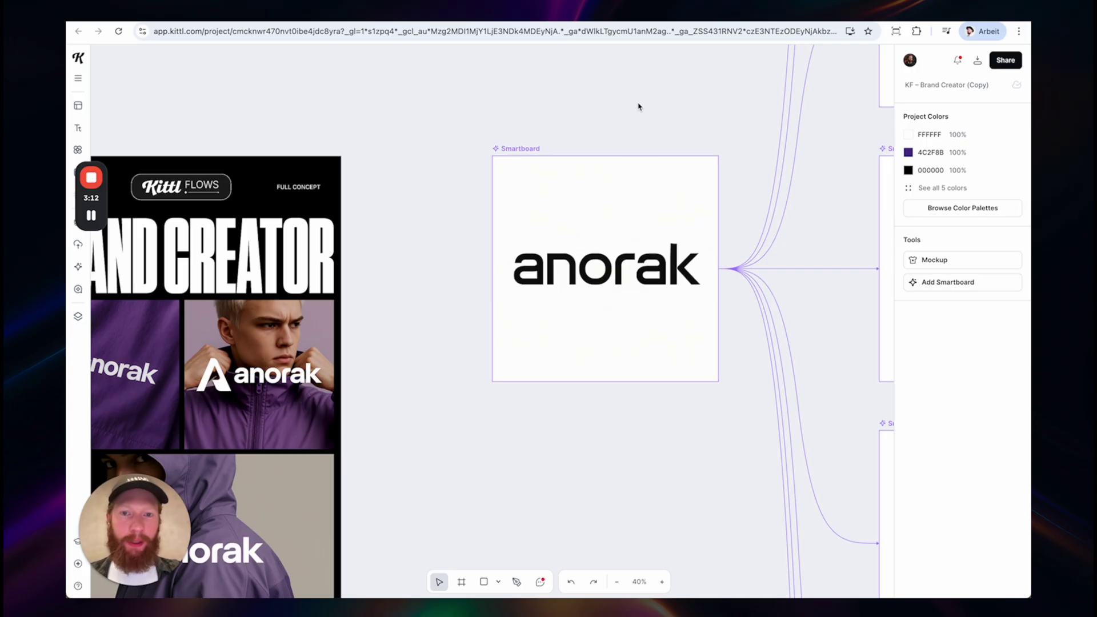
pyautogui.hscroll(2, 639, 107)
pyautogui.scroll(3, 593, 208)
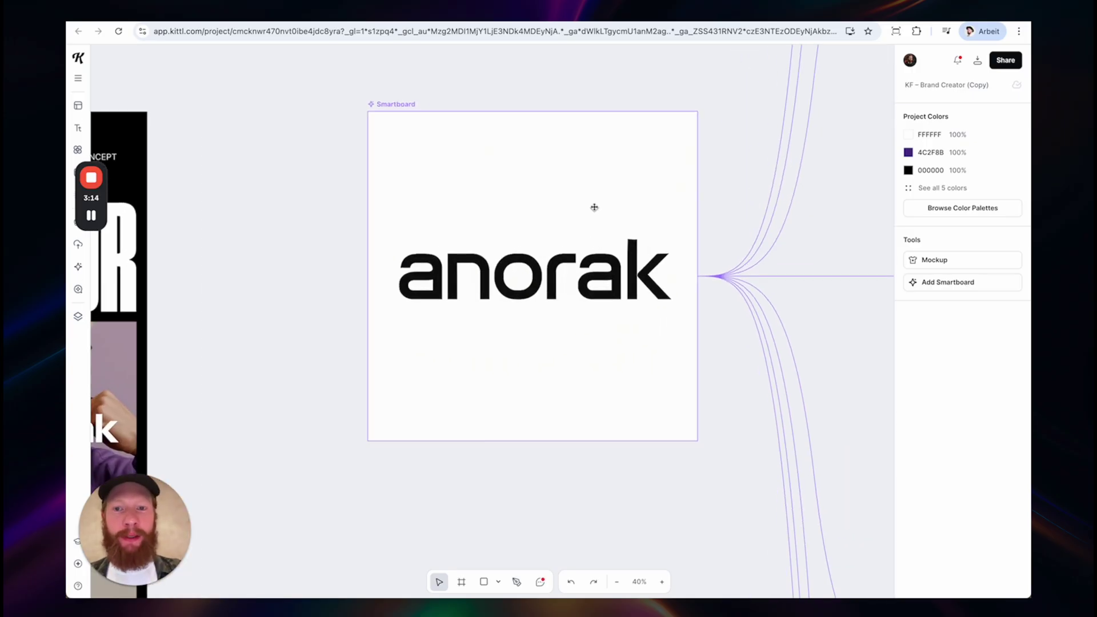
pyautogui.scroll(2, 548, 243)
pyautogui.click(540, 238)
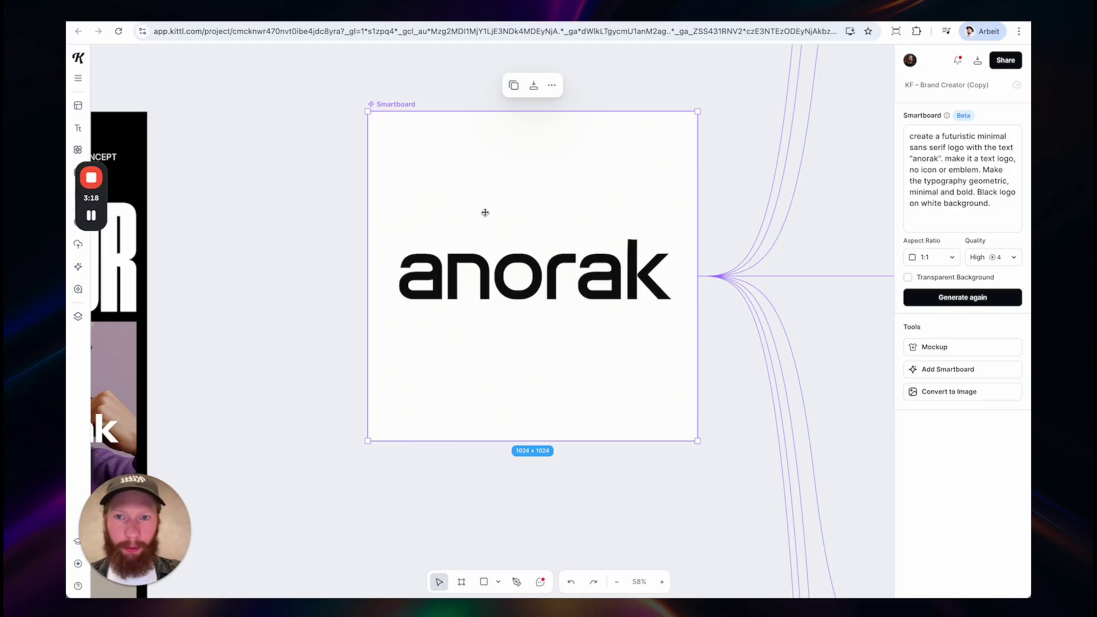
# - Zoom out to 22% and pan across the purple jacket photo Smartboards and anorak Logo boards
pyautogui.scroll(-2, 486, 212)
pyautogui.hscroll(1, 485, 213)
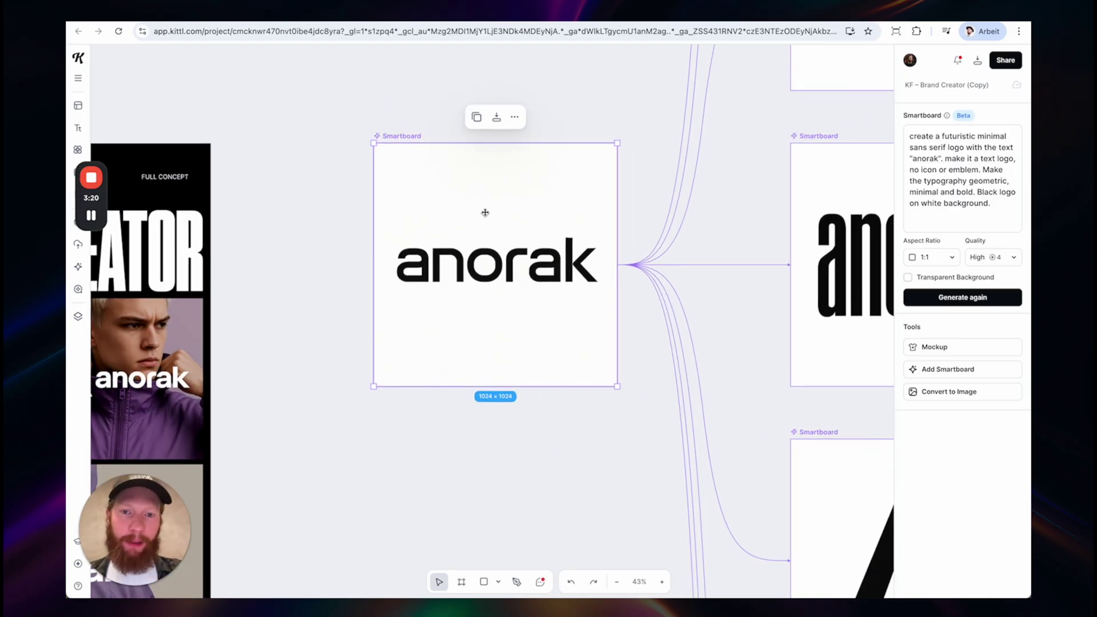
pyautogui.scroll(5, 485, 212)
pyautogui.hscroll(5, 485, 213)
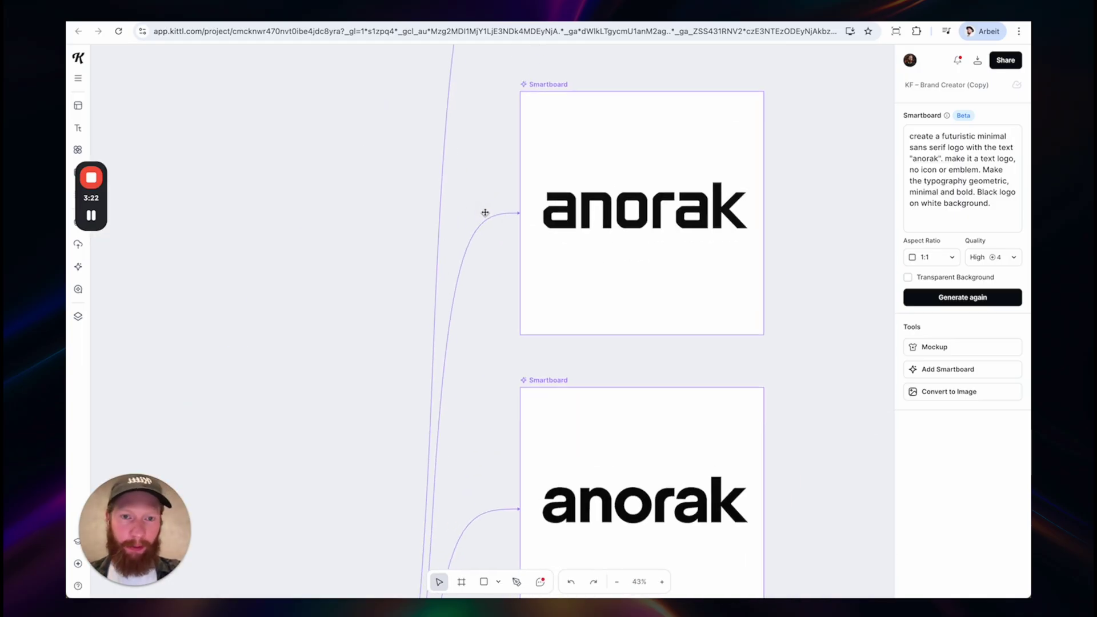
pyautogui.scroll(-2, 603, 187)
pyautogui.scroll(3, 603, 186)
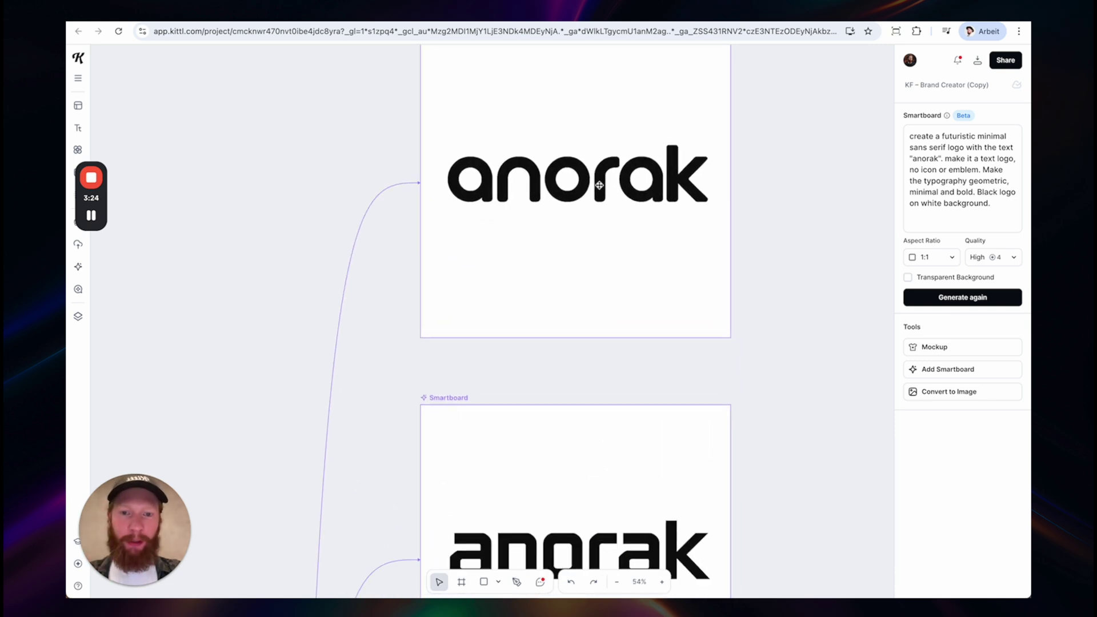
pyautogui.scroll(3, 599, 185)
pyautogui.scroll(-5, 599, 186)
pyautogui.hscroll(-1, 599, 185)
pyautogui.scroll(-5, 599, 185)
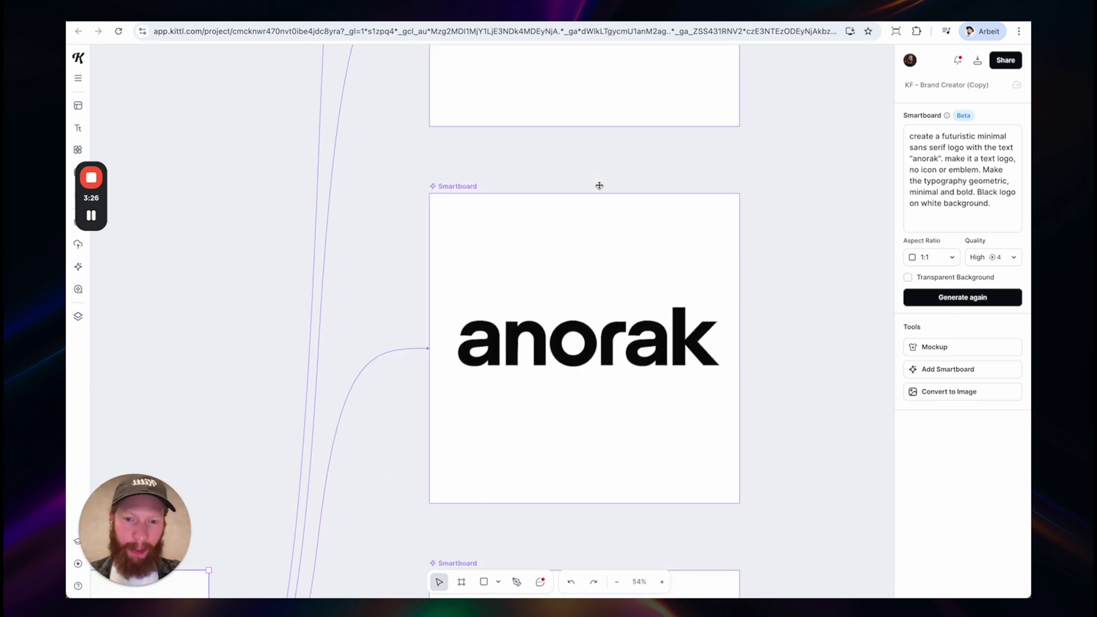
pyautogui.scroll(-3, 600, 185)
pyautogui.scroll(1, 599, 185)
pyautogui.scroll(-5, 600, 185)
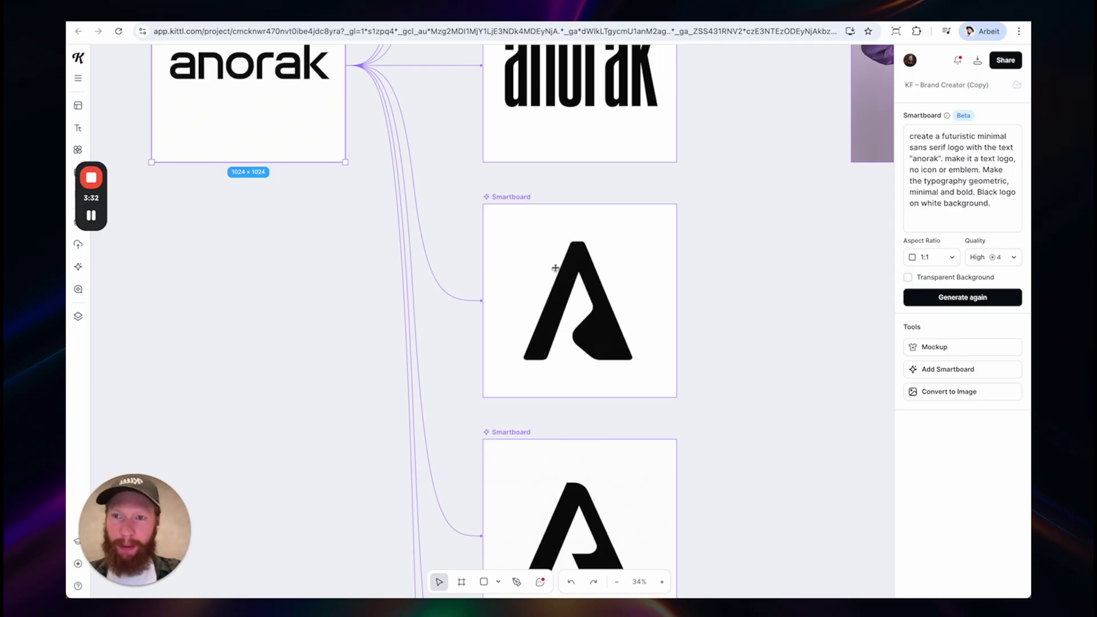
pyautogui.scroll(3, 556, 268)
pyautogui.scroll(-4, 556, 268)
pyautogui.scroll(3, 556, 268)
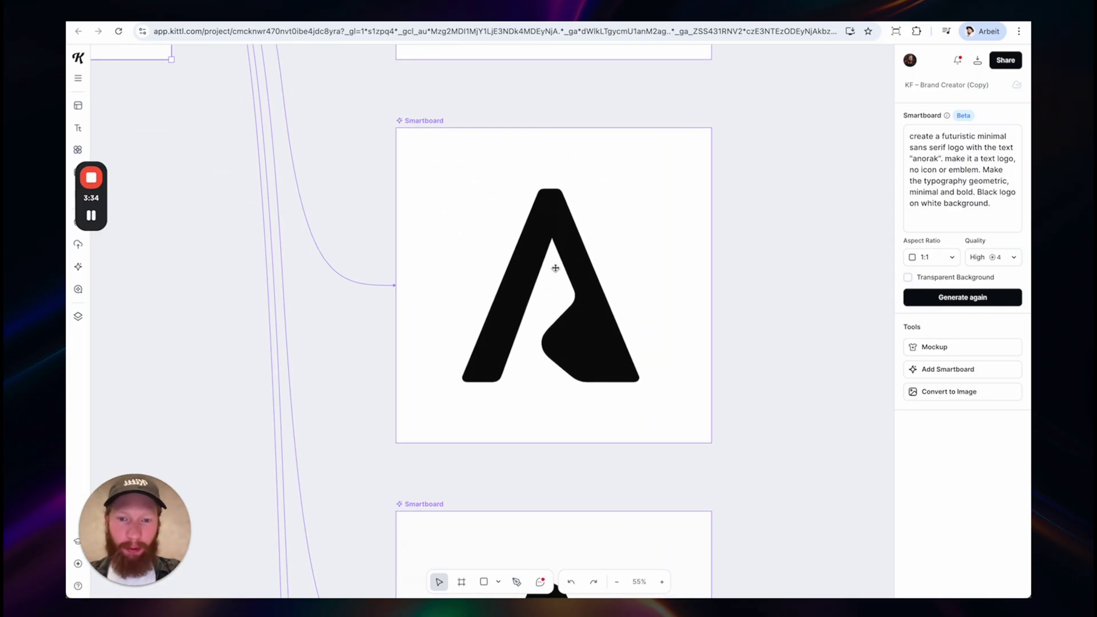
pyautogui.scroll(-3, 556, 269)
pyautogui.scroll(-2, 556, 271)
pyautogui.scroll(-2, 557, 271)
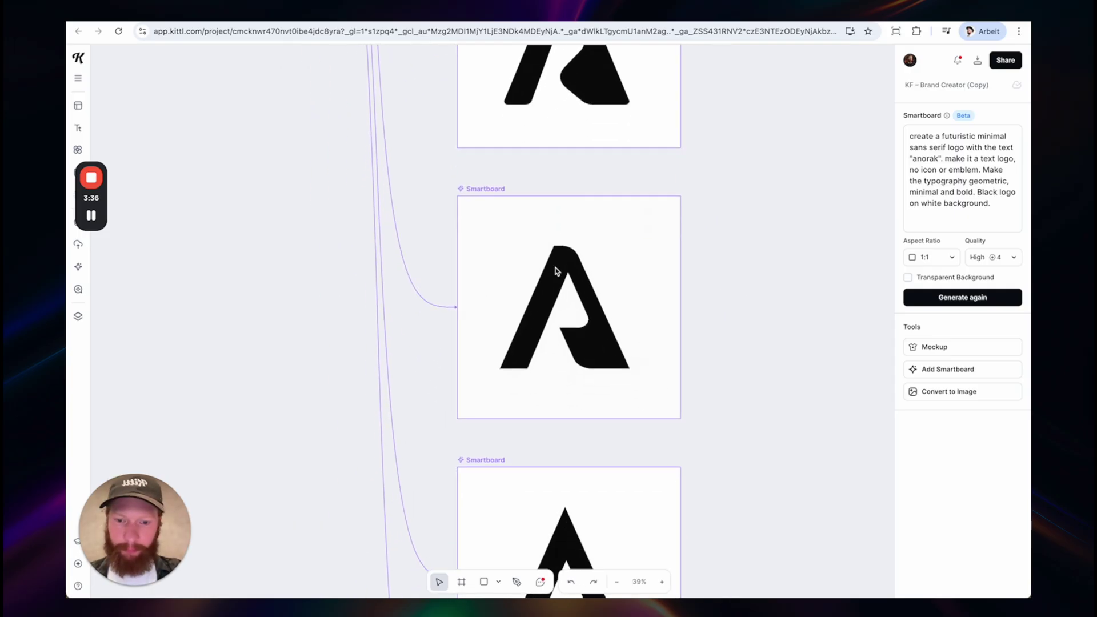
pyautogui.scroll(-3, 556, 271)
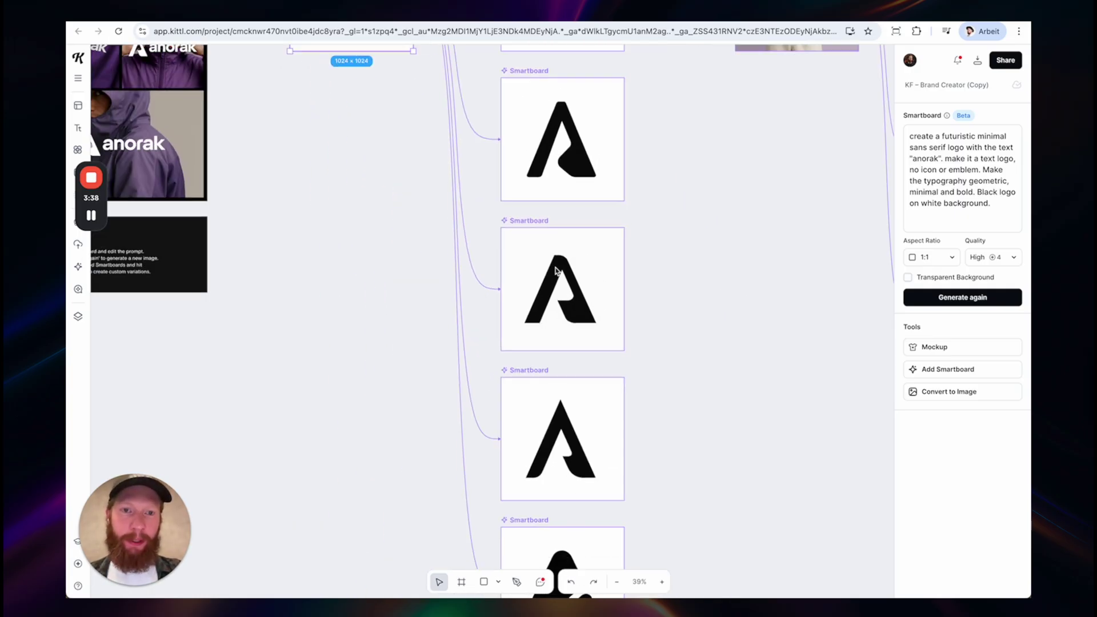
pyautogui.scroll(4, 556, 271)
pyautogui.hscroll(3, 558, 271)
# - Pan across the anorak Logo boards and jacket and cap mockups, then zoom in on the white wordmark
pyautogui.hscroll(5, 556, 271)
pyautogui.scroll(-2, 556, 271)
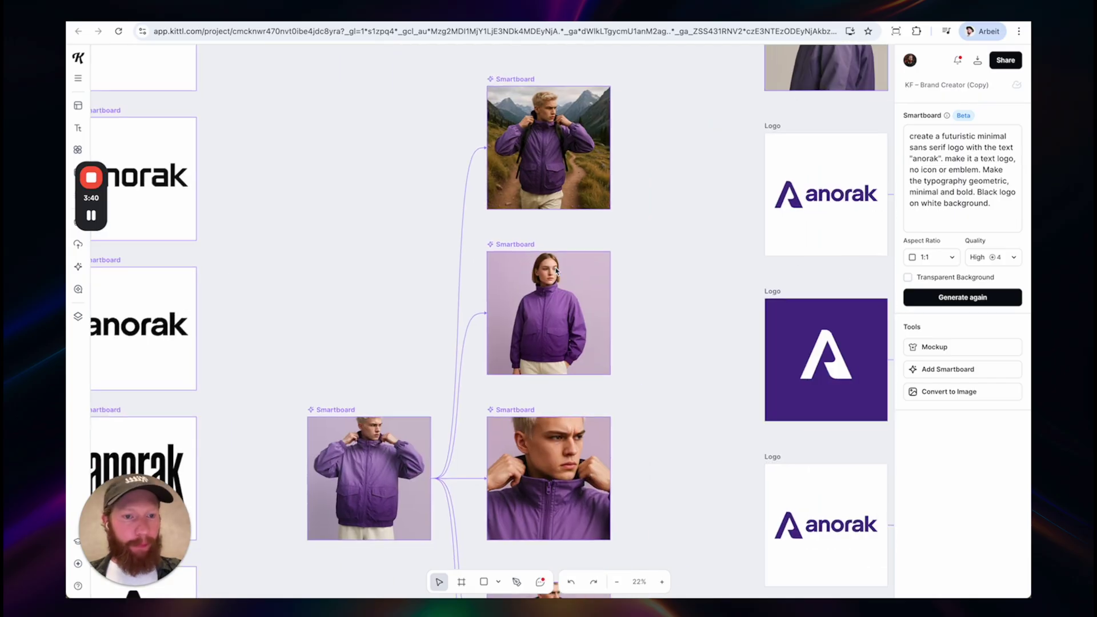
pyautogui.hscroll(-5, 556, 272)
pyautogui.scroll(1, 556, 272)
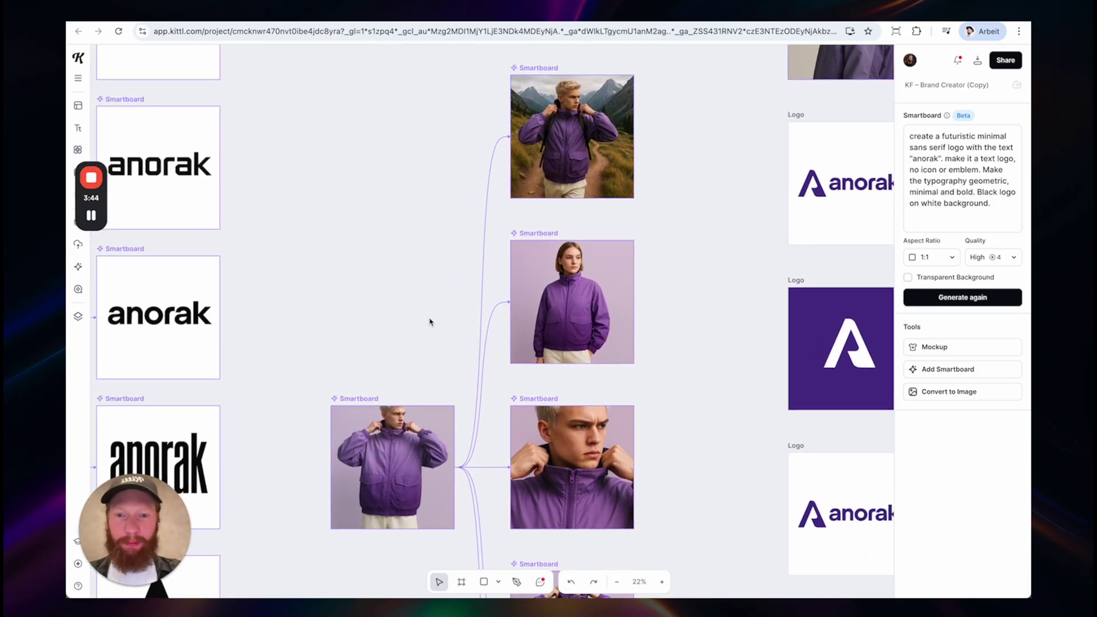
pyautogui.scroll(-2, 430, 322)
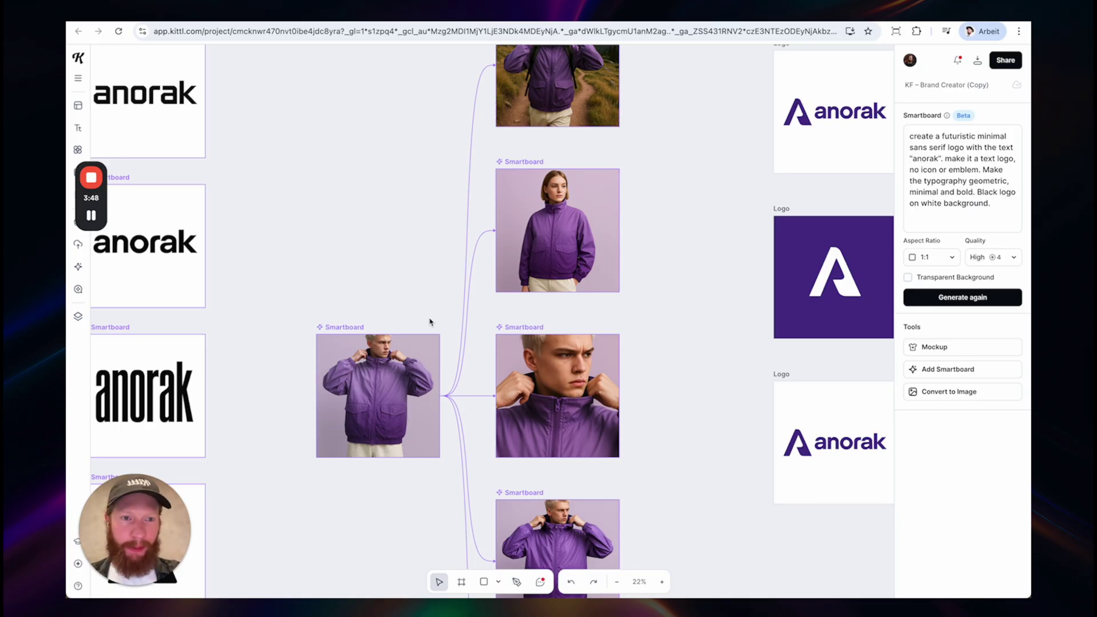
pyautogui.hscroll(5, 430, 322)
pyautogui.scroll(3, 430, 322)
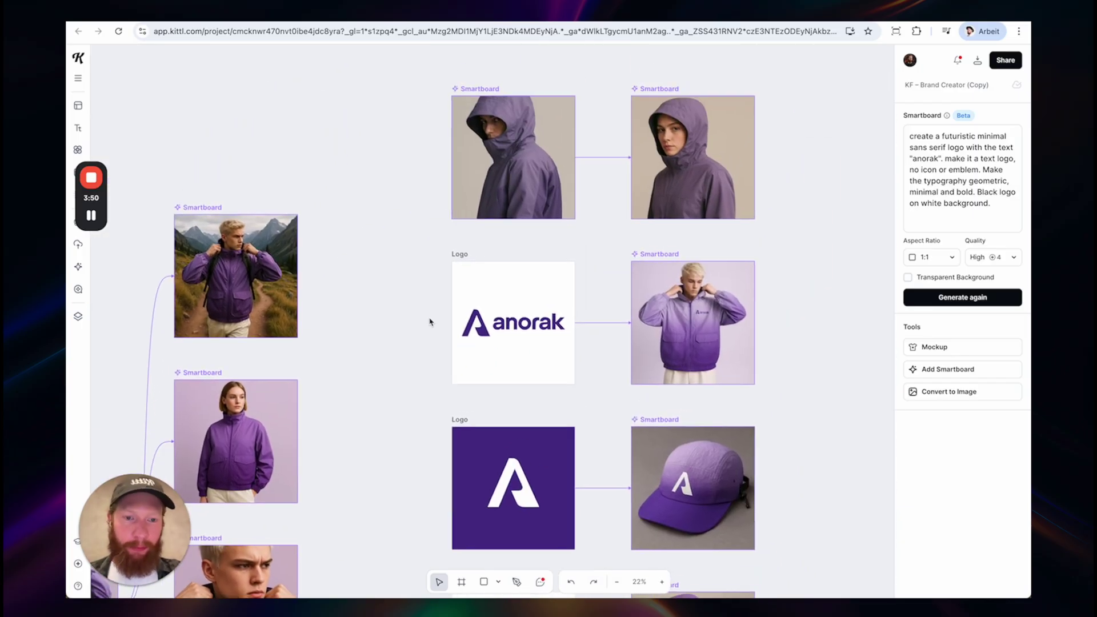
pyautogui.scroll(3, 497, 420)
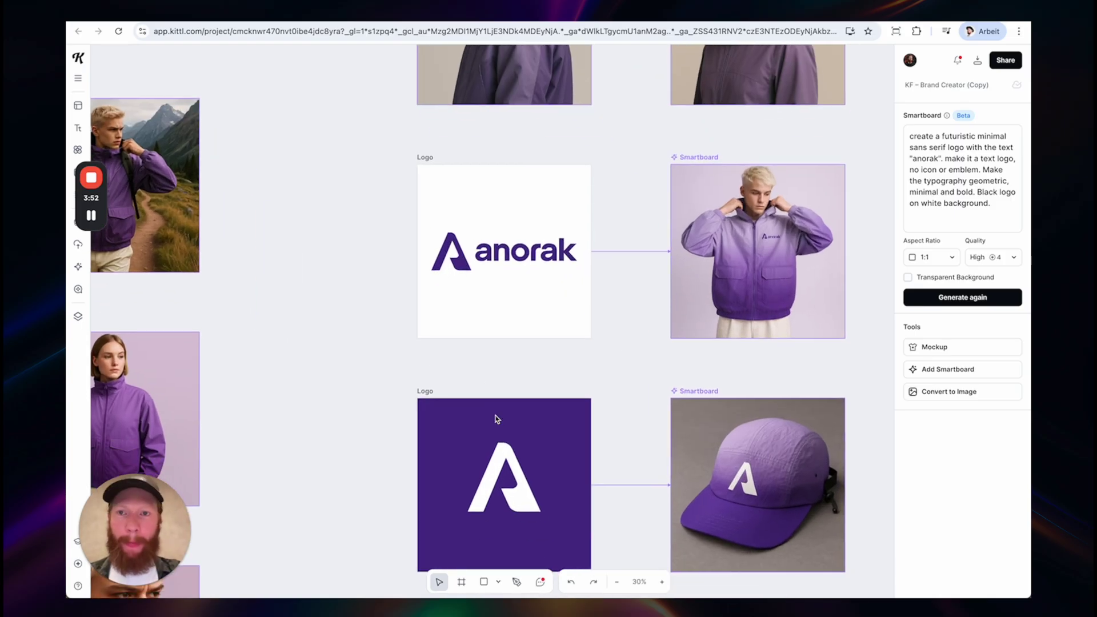
pyautogui.scroll(-1, 486, 401)
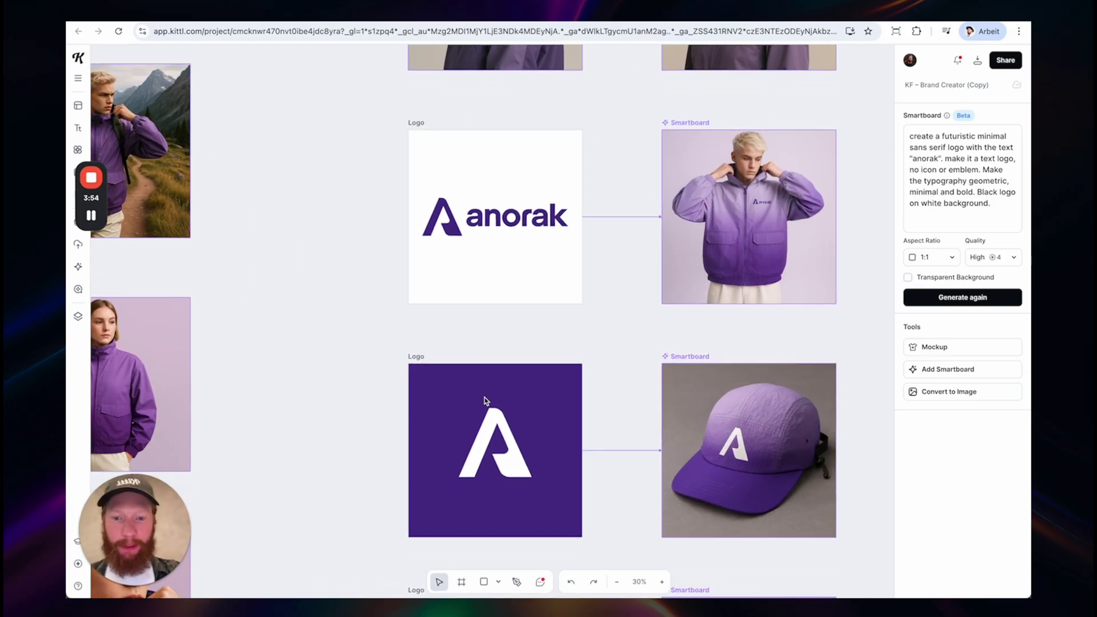
pyautogui.scroll(-2, 478, 340)
pyautogui.scroll(3, 478, 340)
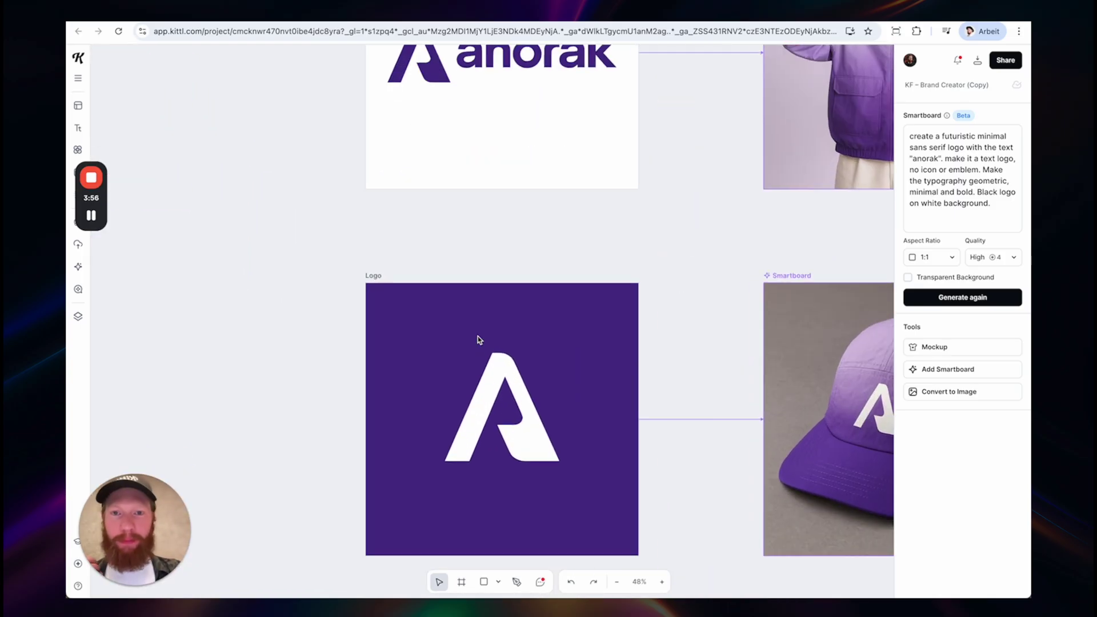
pyautogui.scroll(3, 478, 340)
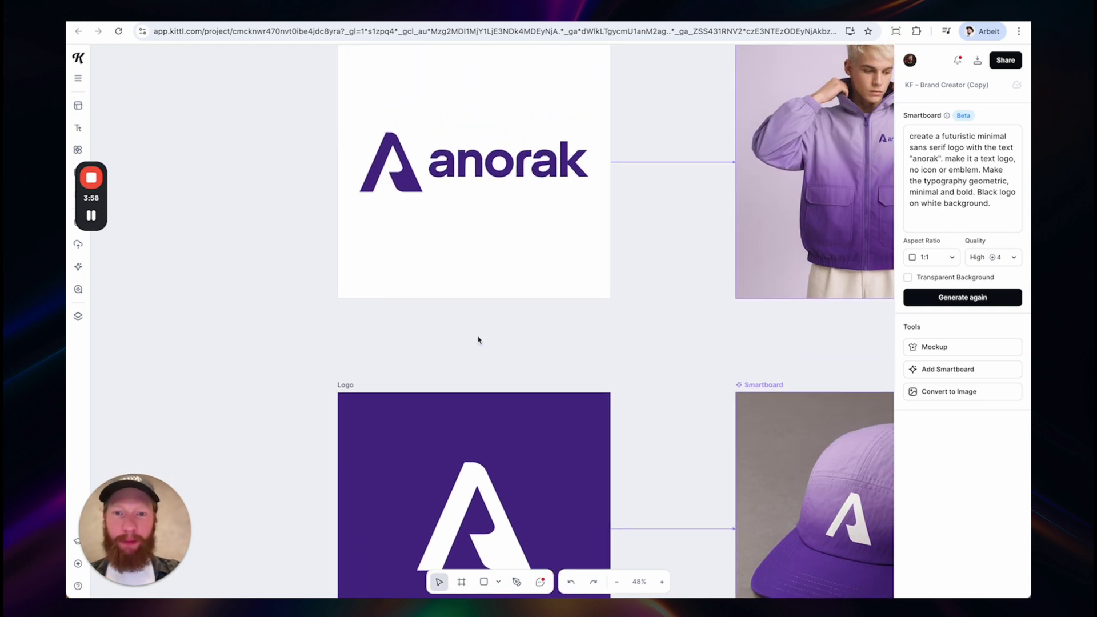
pyautogui.scroll(4, 402, 119)
# - Show the anorak logo's editable anchor points at the A's apex, then return to the Kittl Flows Beta – Demo project
pyautogui.click(380, 163)
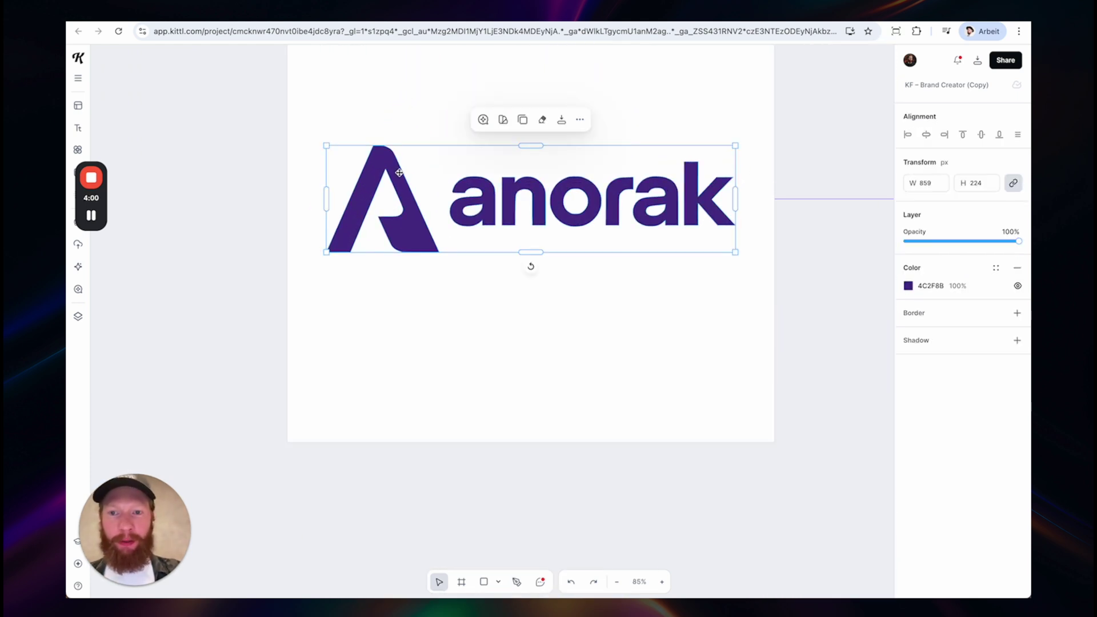
pyautogui.doubleClick(390, 166)
pyautogui.scroll(3, 332, 148)
pyautogui.moveTo(338, 101); pyautogui.dragTo(461, 175)
pyautogui.press('Escape')
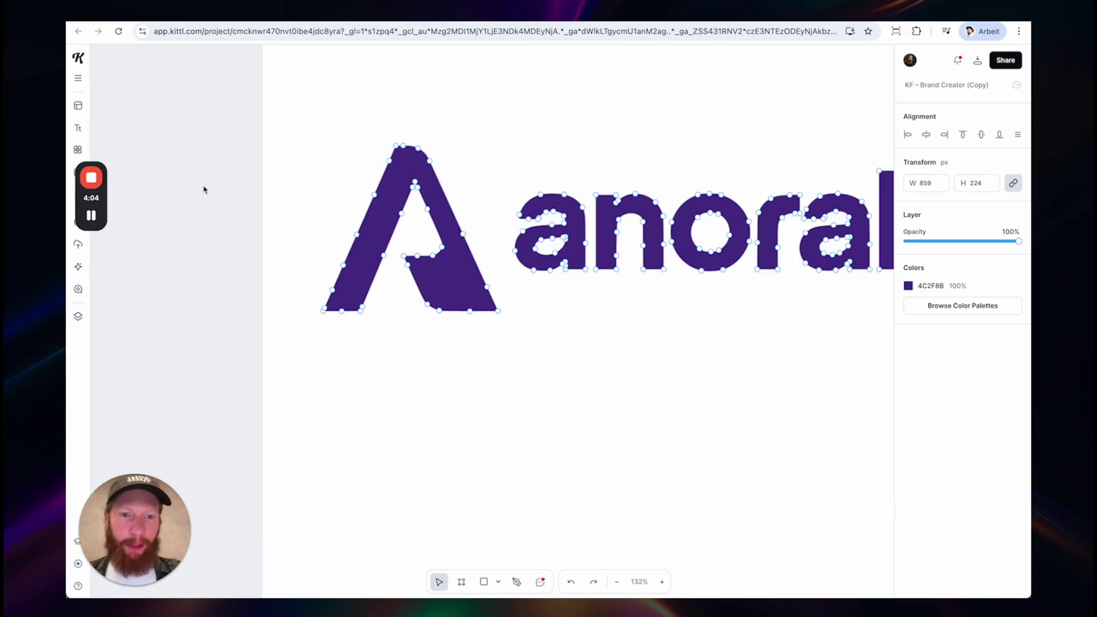
pyautogui.scroll(-3, 204, 188)
pyautogui.click(187, 194)
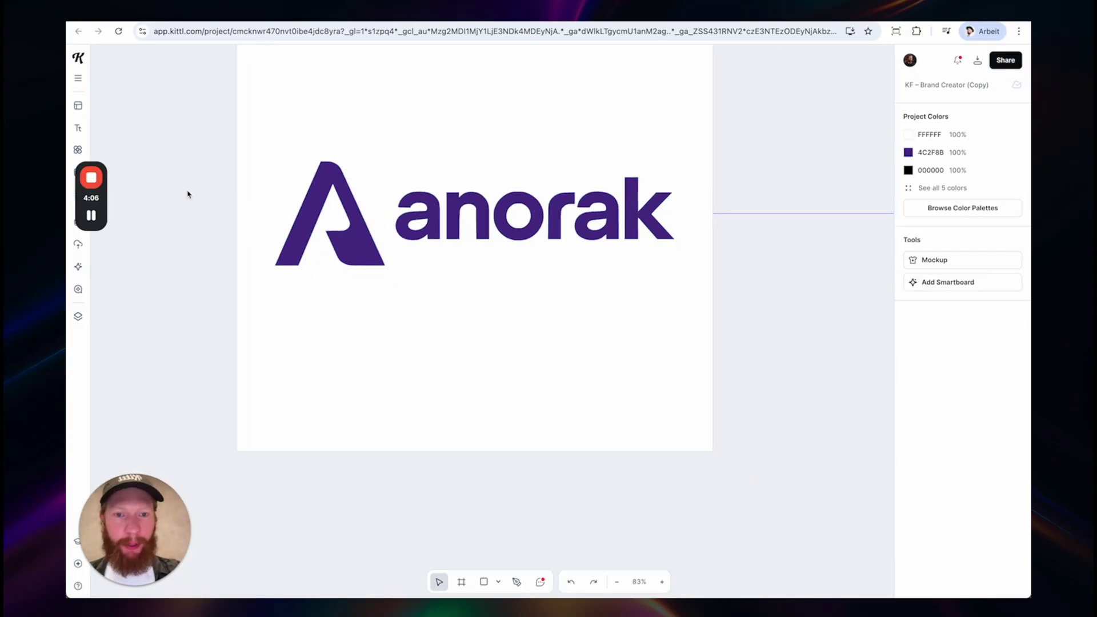
pyautogui.scroll(-6, 188, 194)
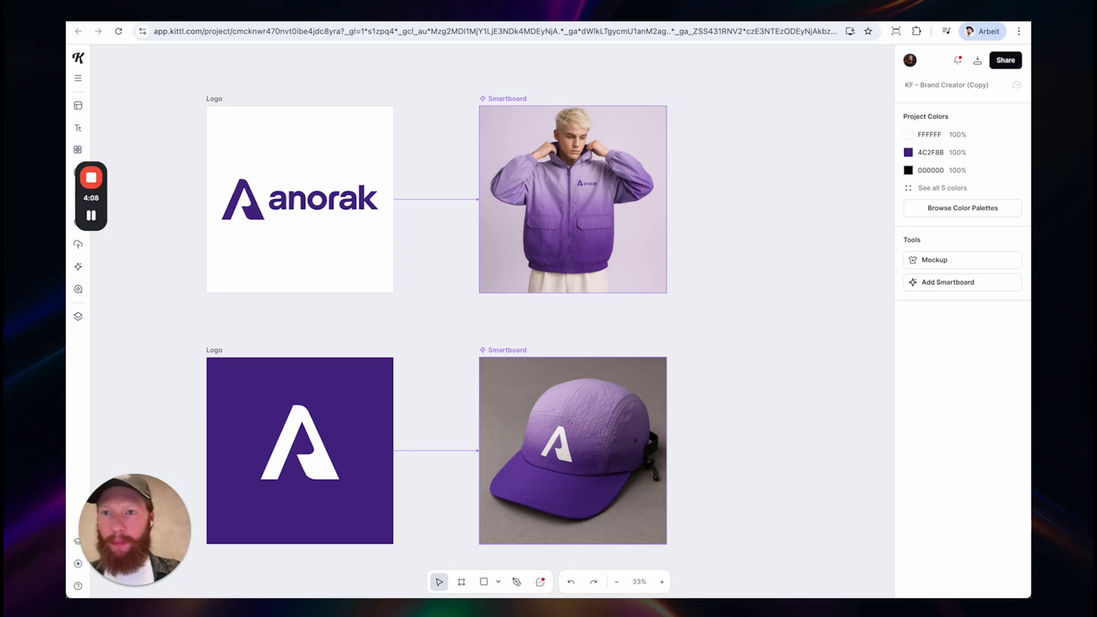
pyautogui.hotkey('ctrl', 'Tab')
# - Select the finished flat vector-style Kittl Flows Smartboard and compare it with the original floral poster
pyautogui.hscroll(-2, 525, 281)
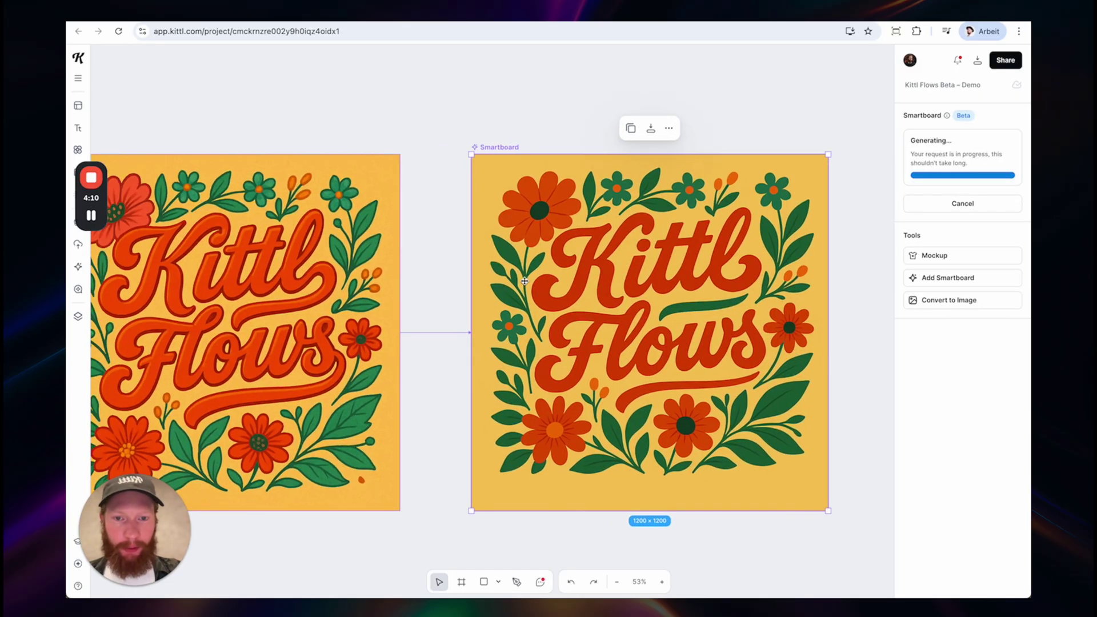
pyautogui.scroll(4, 618, 317)
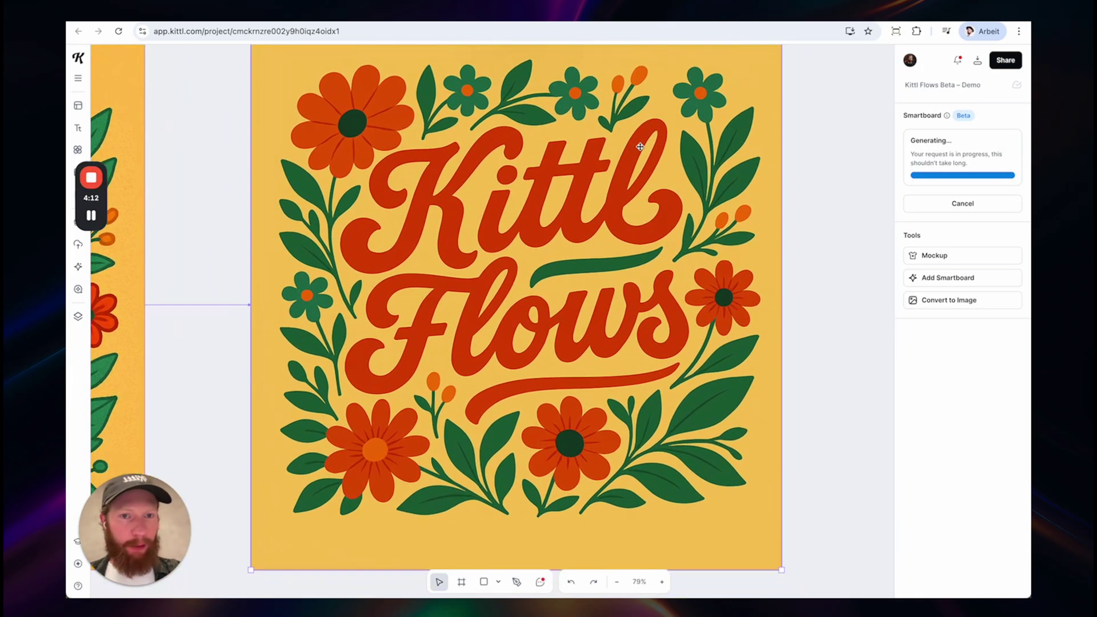
pyautogui.click(799, 190)
pyautogui.scroll(1, 800, 197)
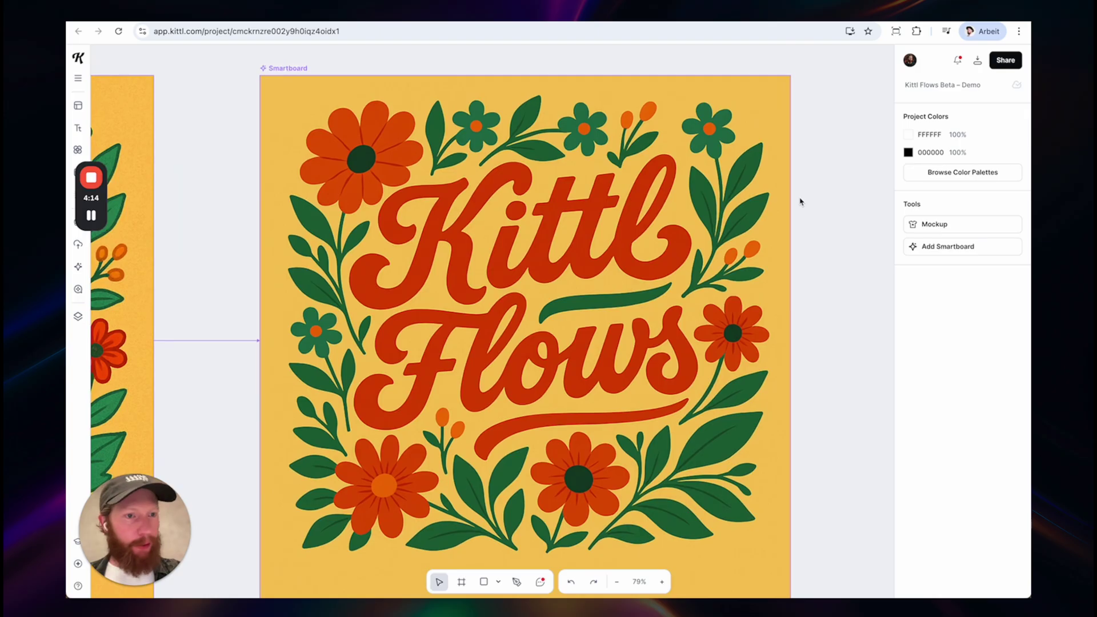
pyautogui.click(616, 200)
pyautogui.scroll(2, 345, 198)
pyautogui.hscroll(-10, 345, 198)
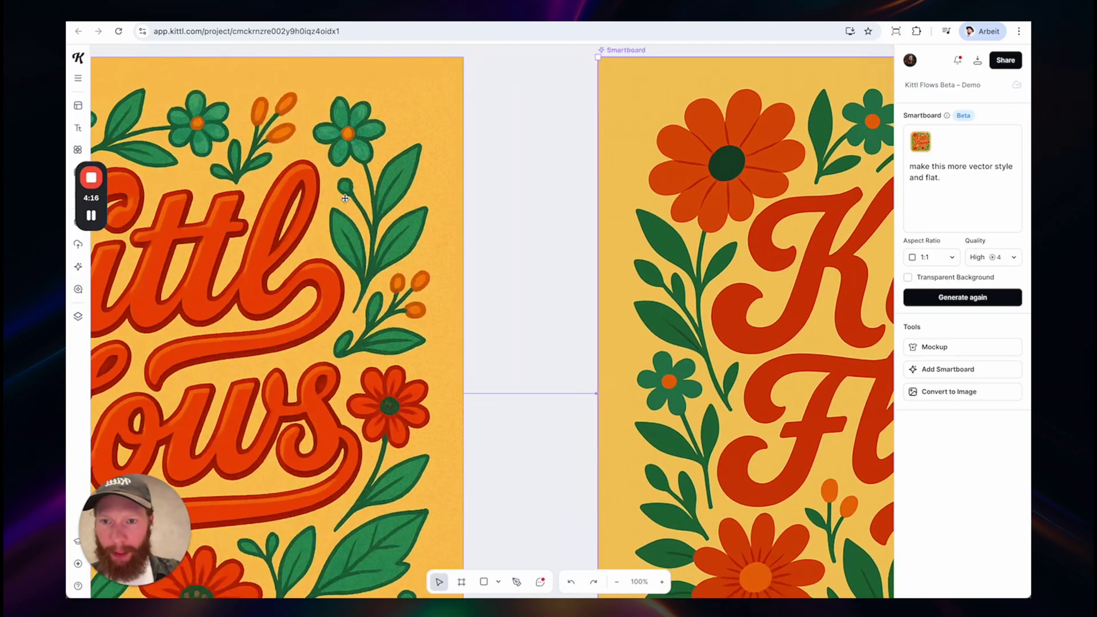
pyautogui.hscroll(10, 345, 199)
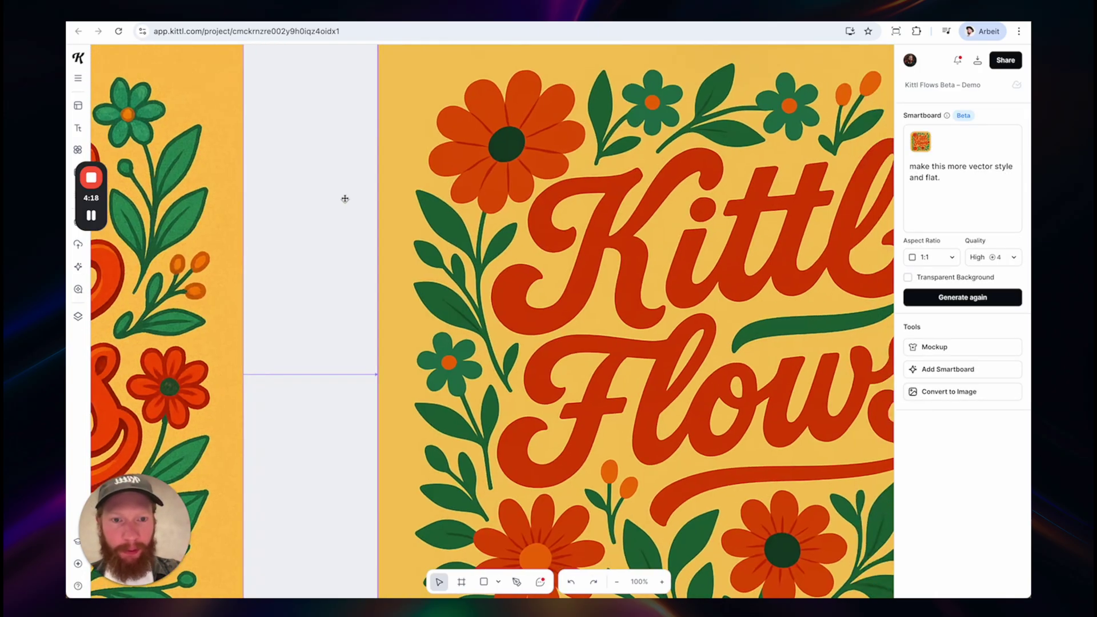
pyautogui.scroll(-5, 395, 259)
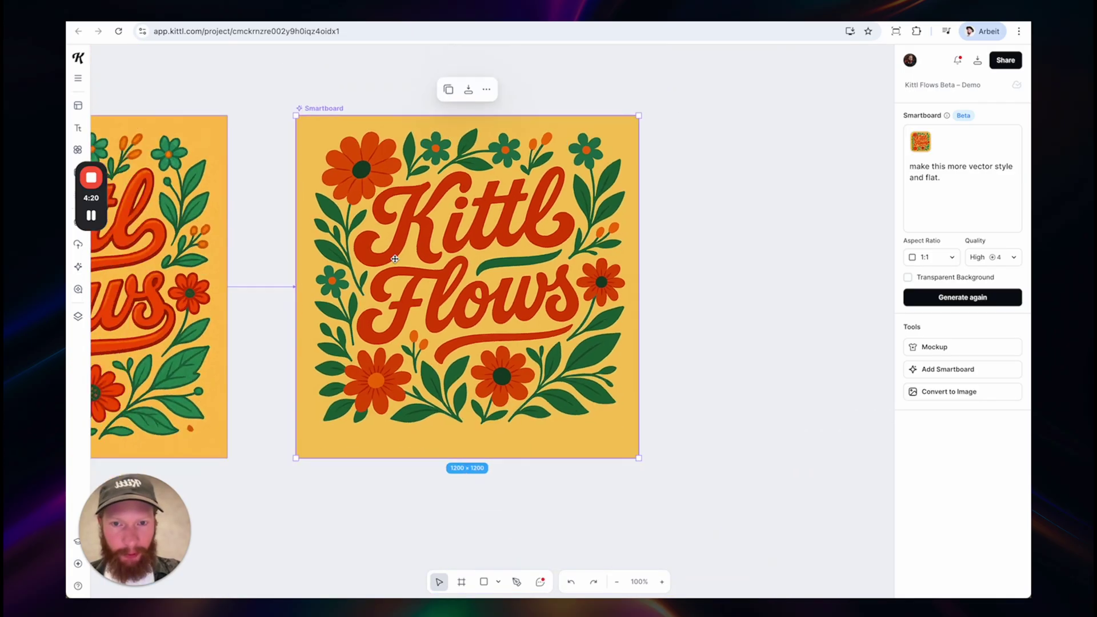
pyautogui.scroll(2, 486, 300)
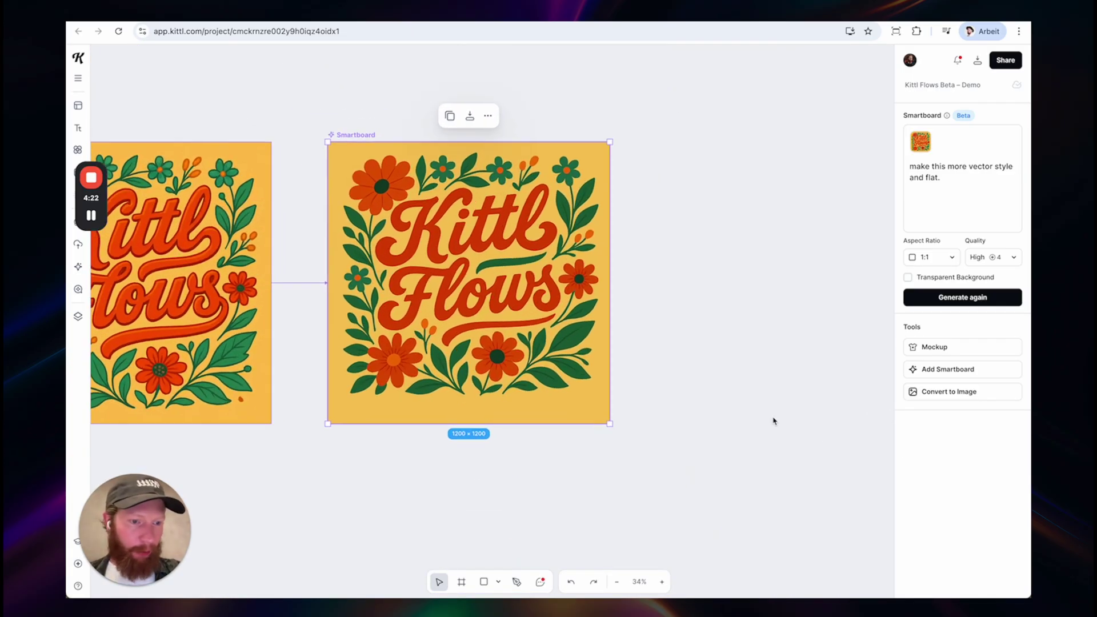
# - Convert the flat Smartboard and the middle Kittl Flows Smartboard results into standalone images
pyautogui.click(928, 393)
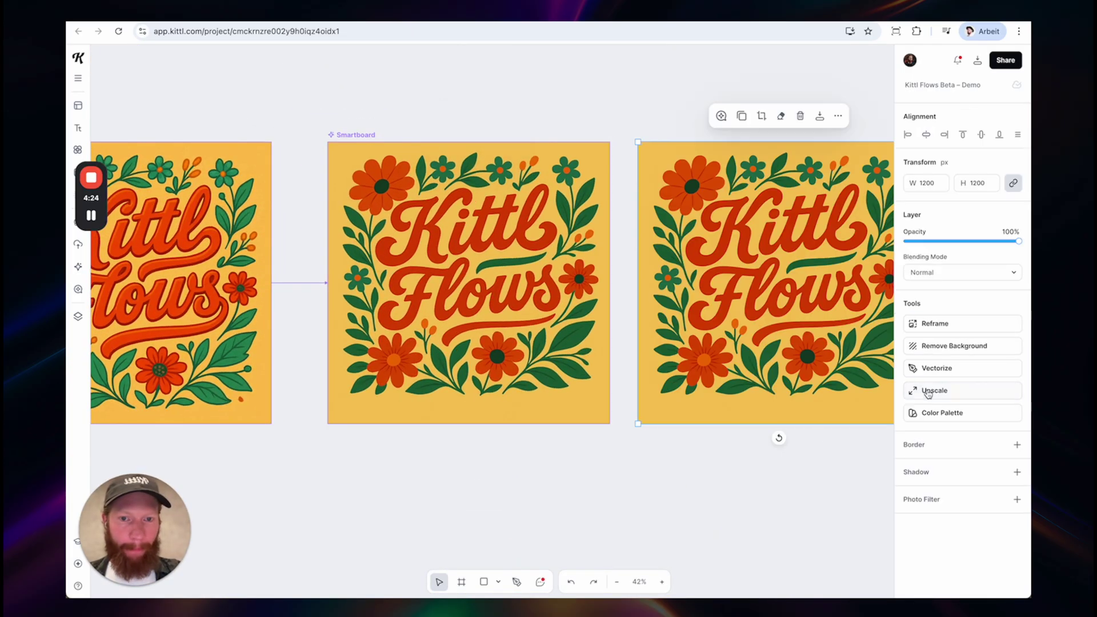
pyautogui.hscroll(2, 735, 414)
pyautogui.click(461, 257)
pyautogui.hotkey('shift', '2')
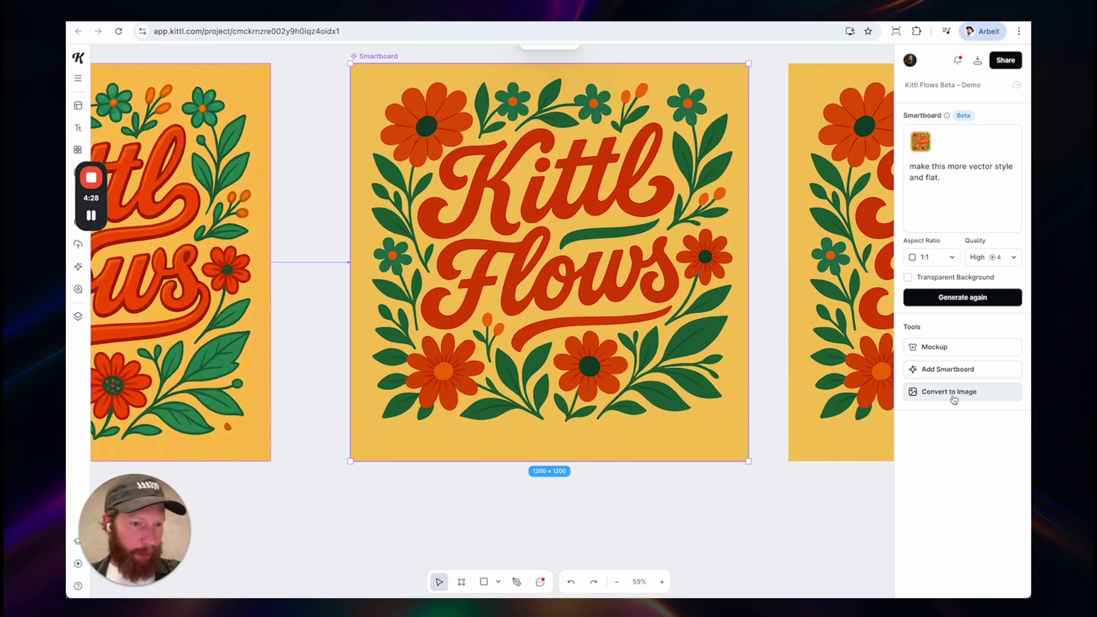
pyautogui.click(953, 398)
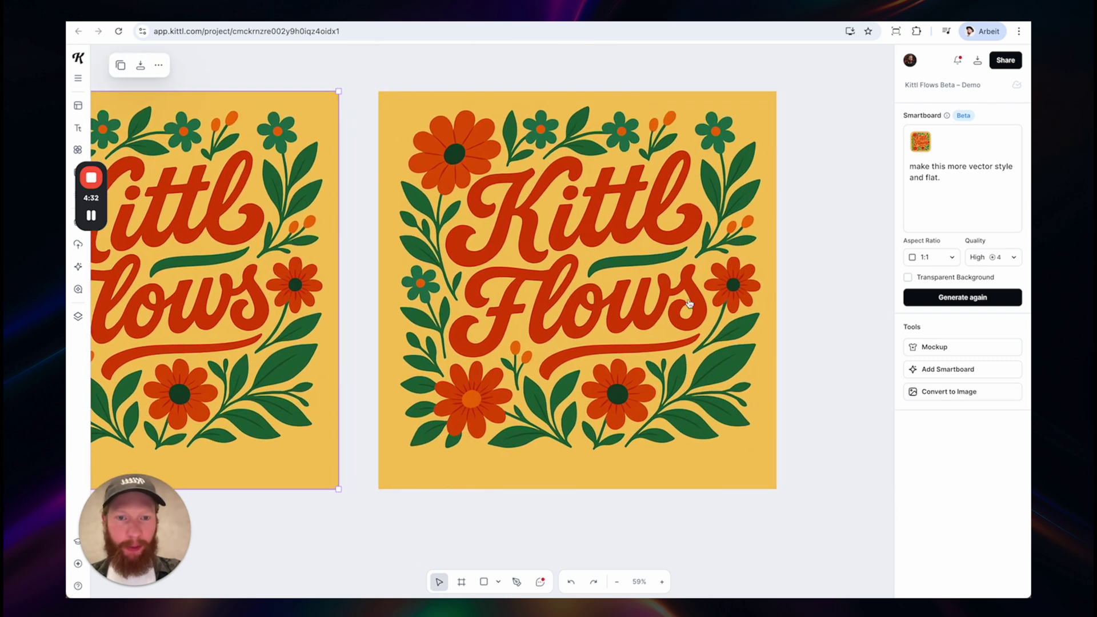
# - Vectorize the flat Kittl Flows floral image with the Colors slider set to 5
pyautogui.click(689, 304)
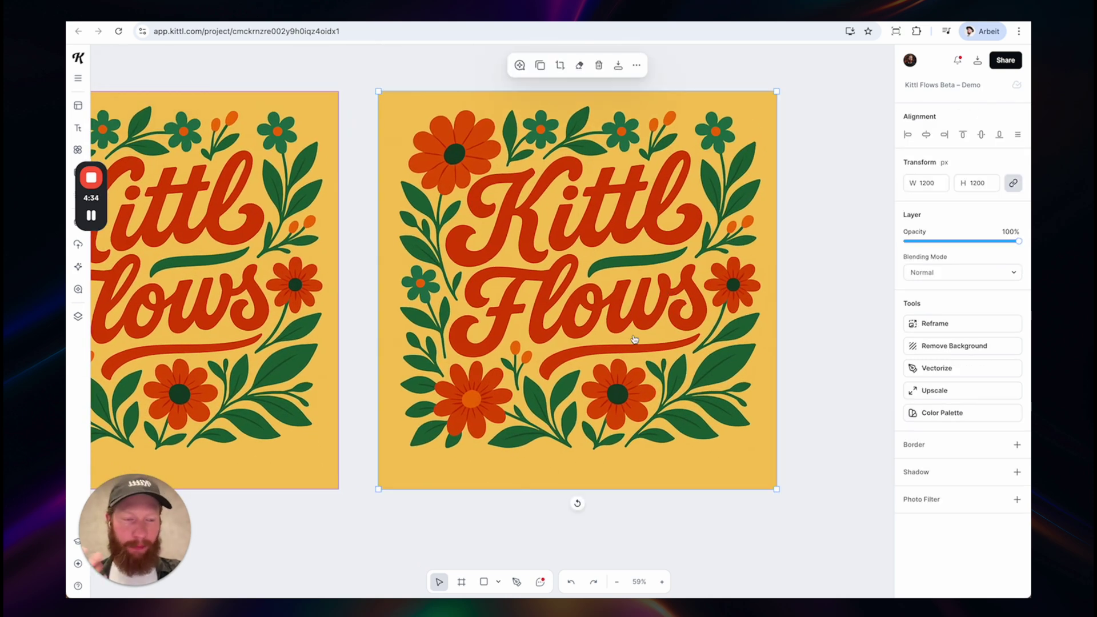
pyautogui.scroll(1, 636, 338)
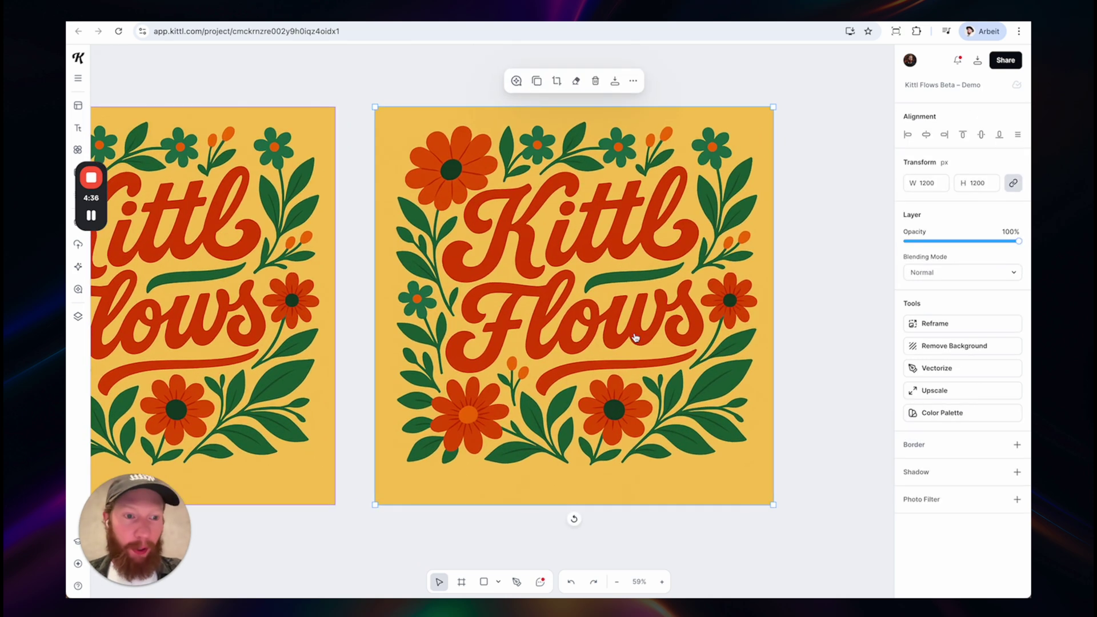
pyautogui.click(964, 373)
pyautogui.moveTo(901, 425); pyautogui.dragTo(936, 426)
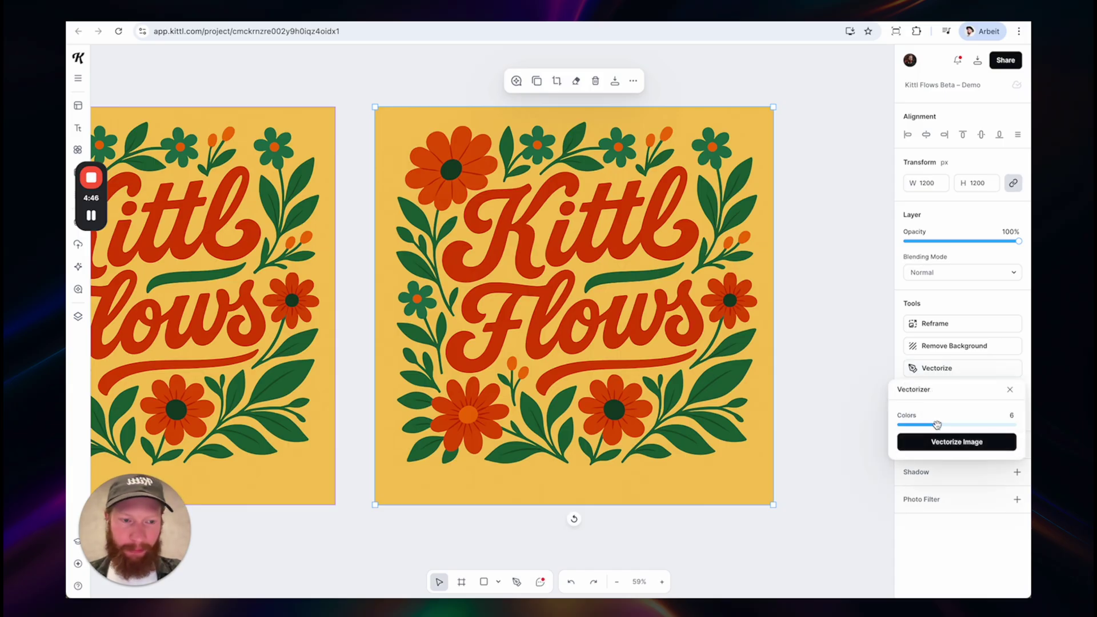
pyautogui.moveTo(938, 425); pyautogui.dragTo(932, 426)
pyautogui.click(956, 442)
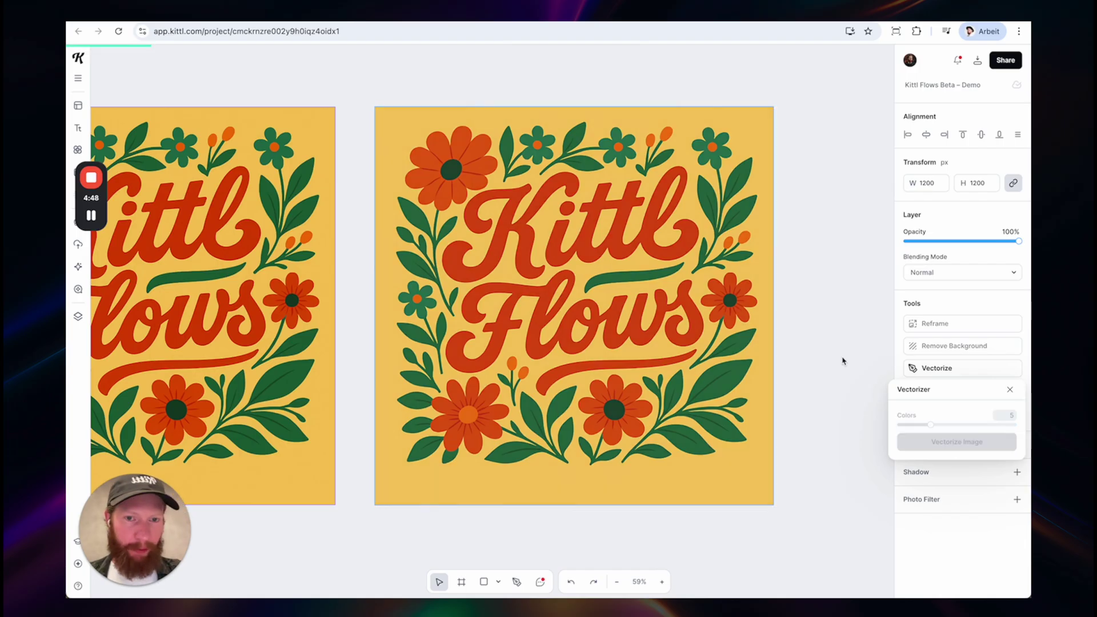
# - Show all five artwork colours and change the orange flower swatch E05401 to pale pink
pyautogui.scroll(-2, 793, 309)
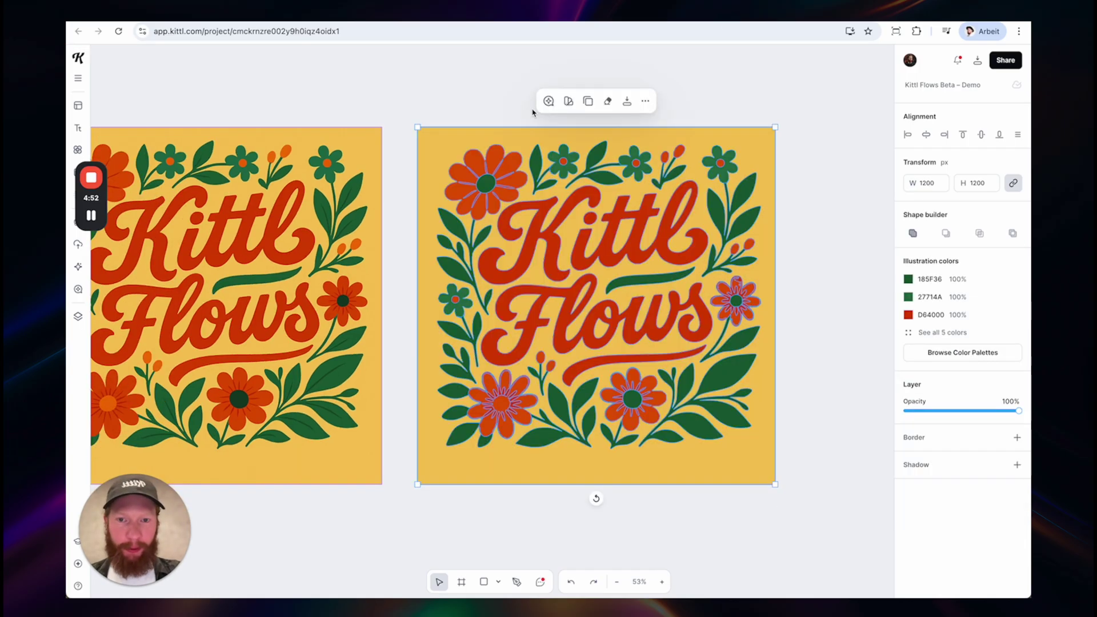
pyautogui.click(909, 336)
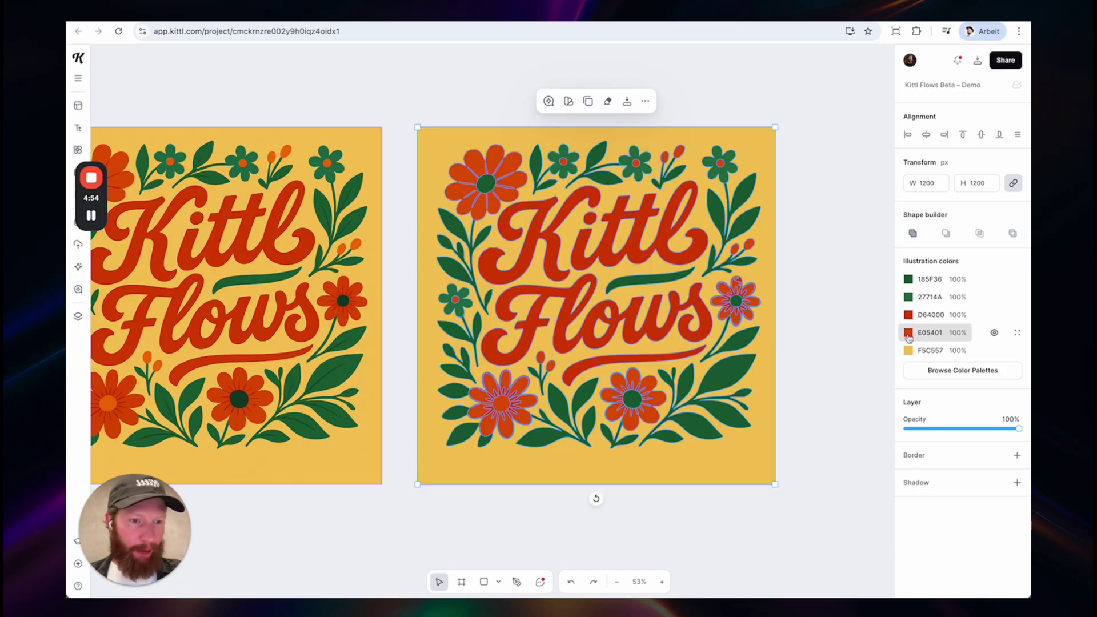
pyautogui.click(909, 333)
pyautogui.moveTo(846, 400); pyautogui.dragTo(778, 359)
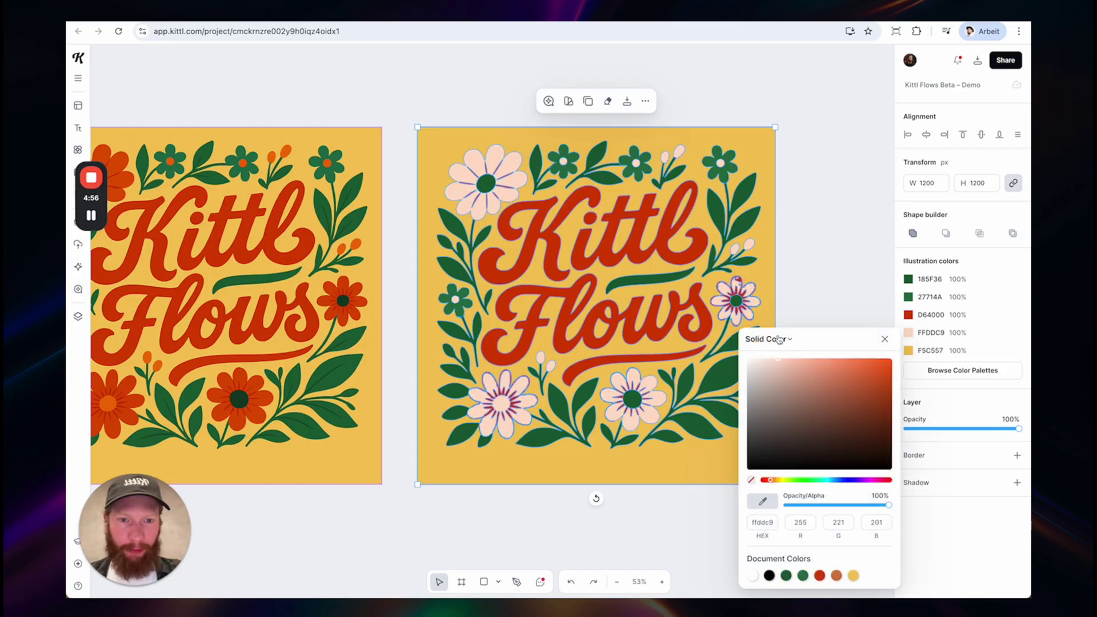
# - Recolour the D64000 lettering swatch to navy blue and deselect the artboard
pyautogui.click(915, 315)
pyautogui.moveTo(846, 372)
pyautogui.mouseDown()
pyautogui.moveTo(829, 331)
pyautogui.moveTo(838, 375)
pyautogui.moveTo(867, 397)
pyautogui.moveTo(835, 406)
pyautogui.moveTo(835, 381)
pyautogui.mouseUp()
pyautogui.click(834, 461)
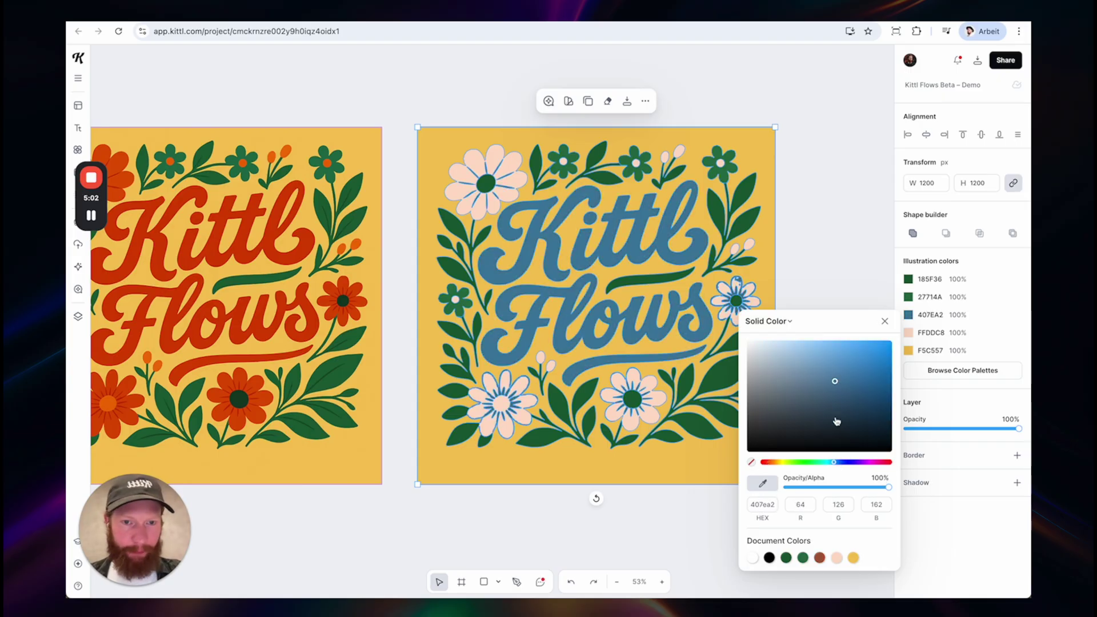
pyautogui.moveTo(837, 421); pyautogui.dragTo(886, 405)
pyautogui.click(828, 169)
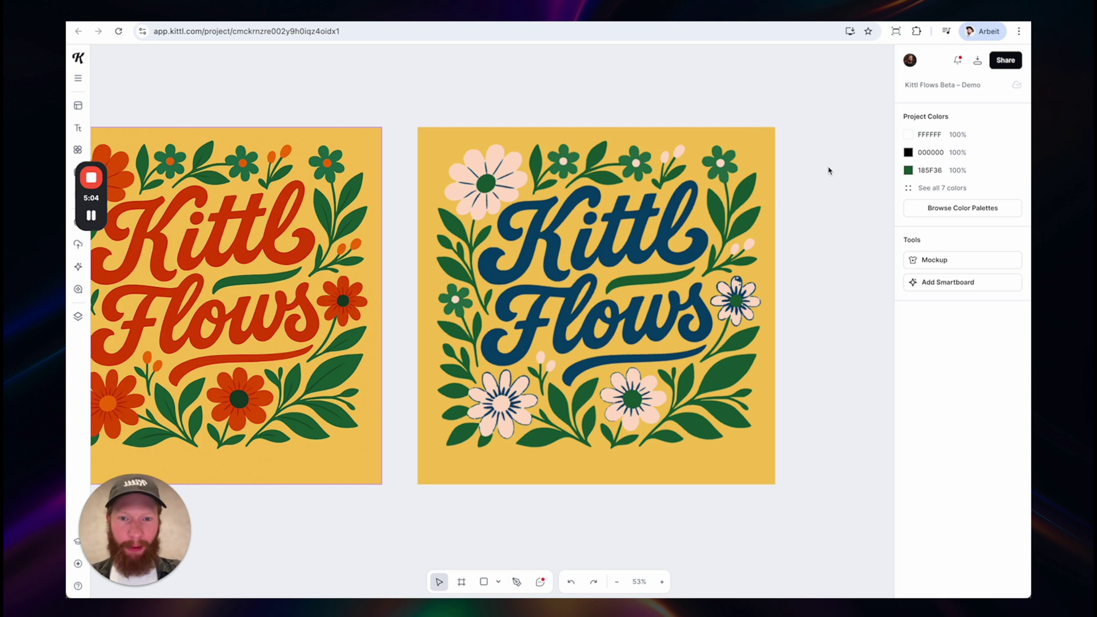
# - Switch to the Product Ad Maker project
pyautogui.scroll(2, 635, 129)
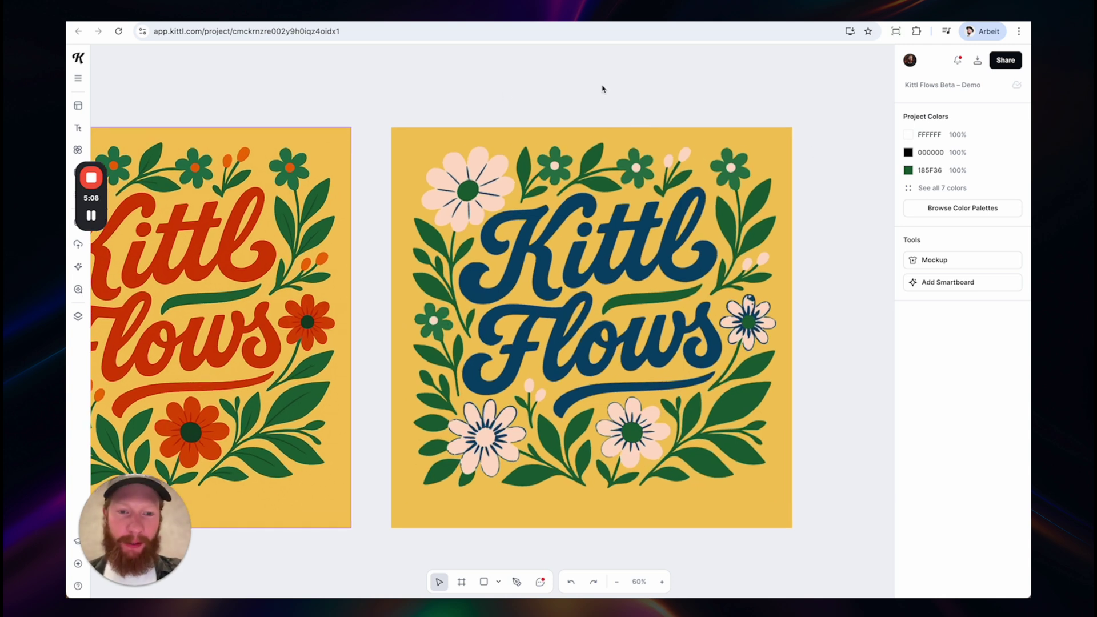
pyautogui.scroll(-1, 602, 88)
pyautogui.hotkey('ctrl', 'Tab')
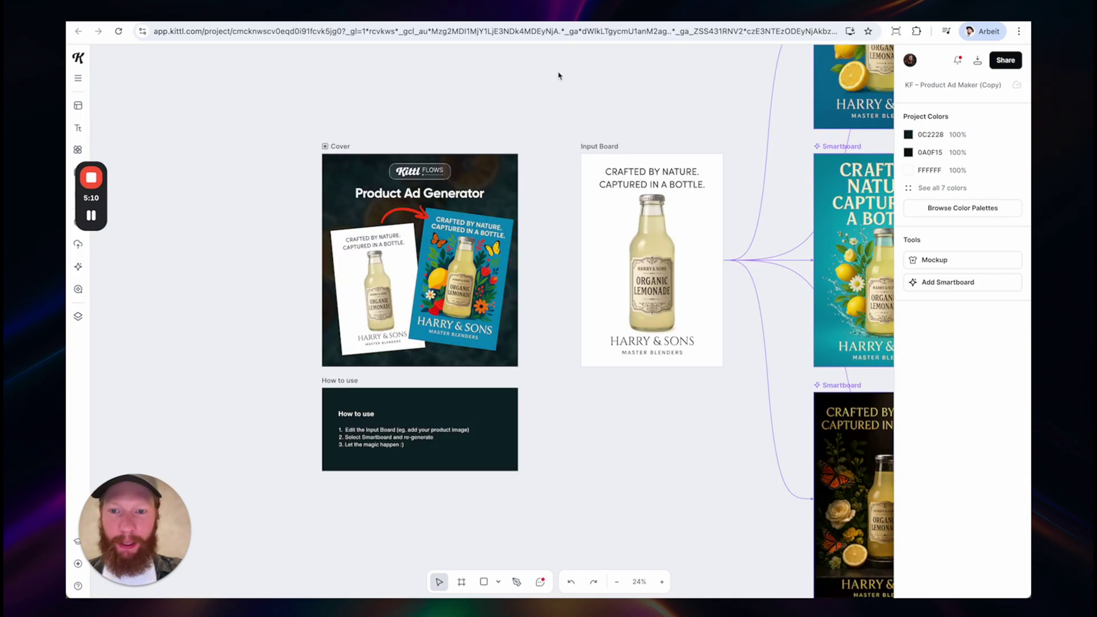
# - Zoom in on the Input Board and nudge the lemonade bottle slightly down-left
pyautogui.scroll(5, 544, 159)
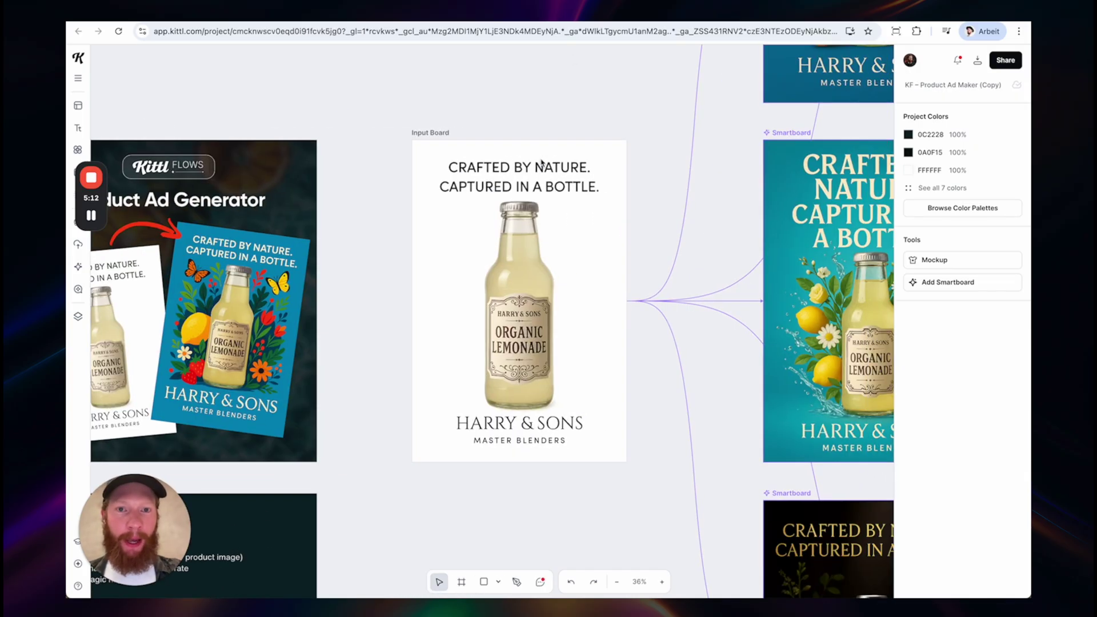
pyautogui.scroll(1, 511, 123)
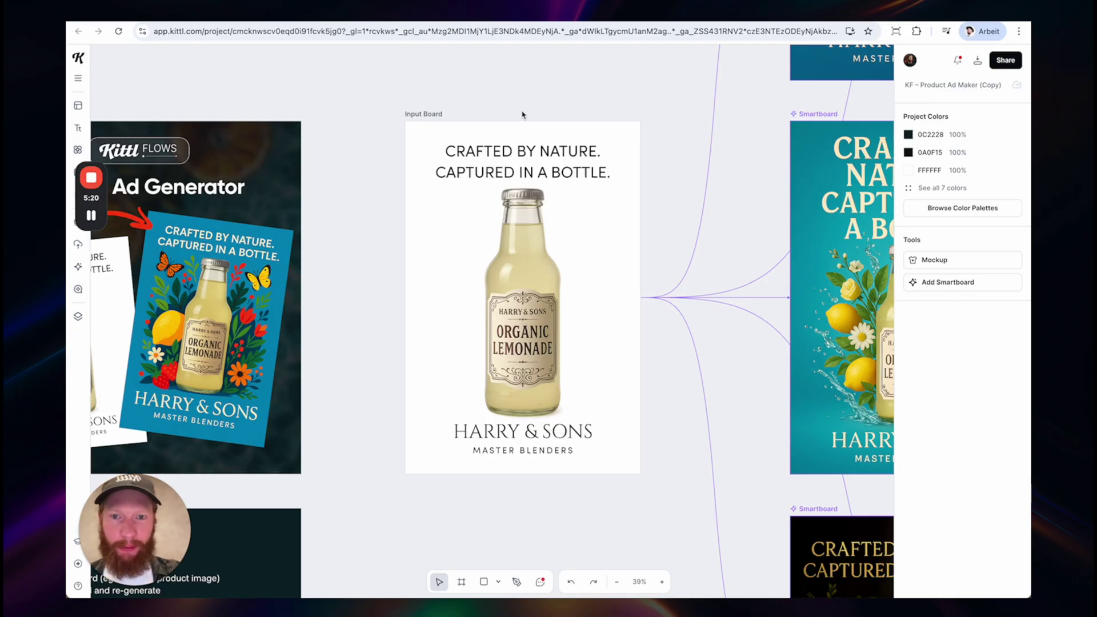
pyautogui.scroll(2, 564, 181)
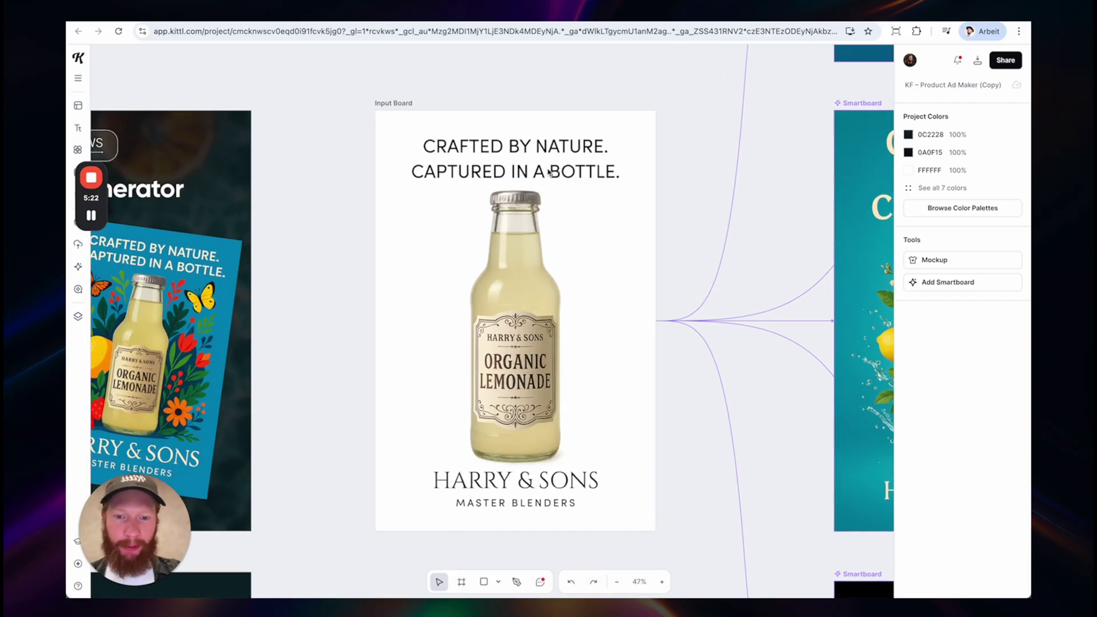
pyautogui.click(508, 321)
pyautogui.moveTo(507, 321)
pyautogui.mouseDown()
pyautogui.moveTo(486, 353)
pyautogui.moveTo(504, 312)
pyautogui.mouseUp()
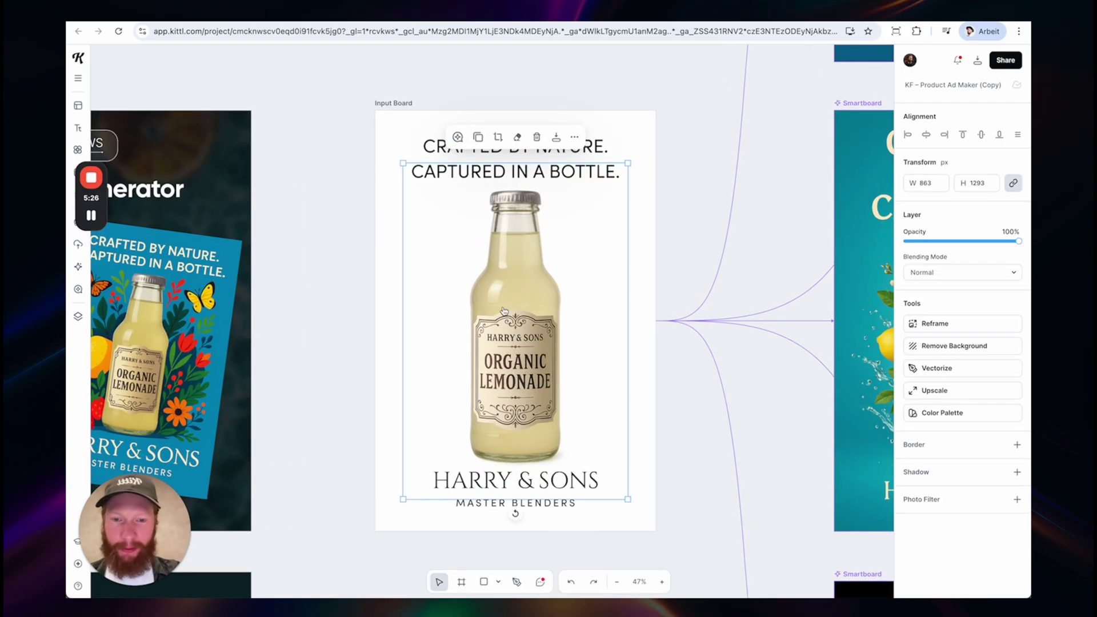
# - Inspect the generated ads, marquee-selecting all six lemonade ad smartboards, then deselect them
pyautogui.scroll(-3, 503, 312)
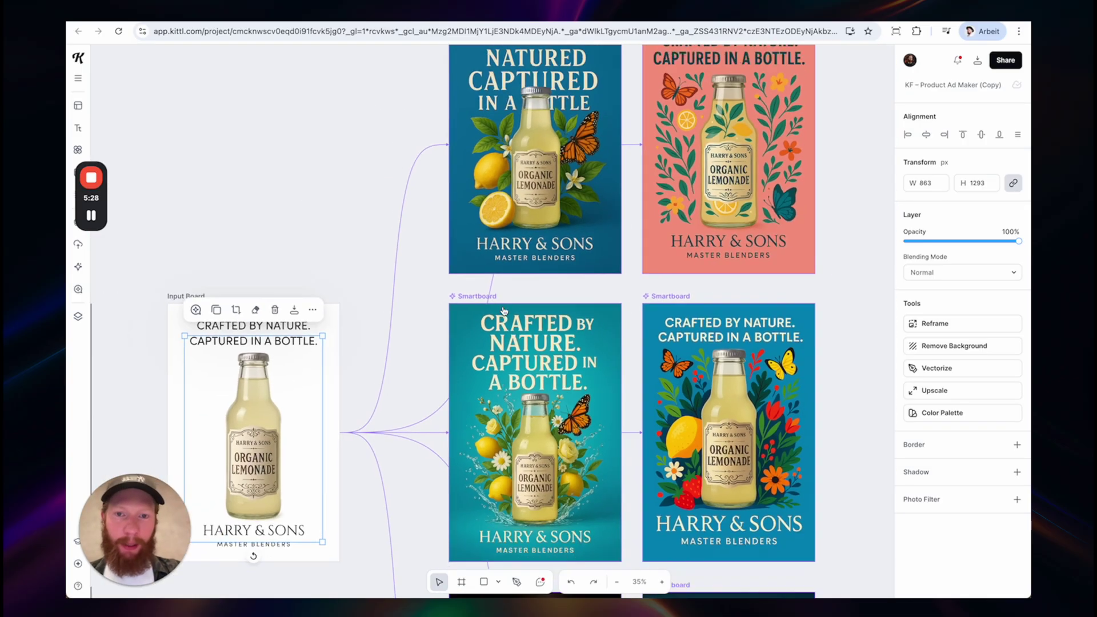
pyautogui.click(543, 170)
pyautogui.scroll(2, 551, 260)
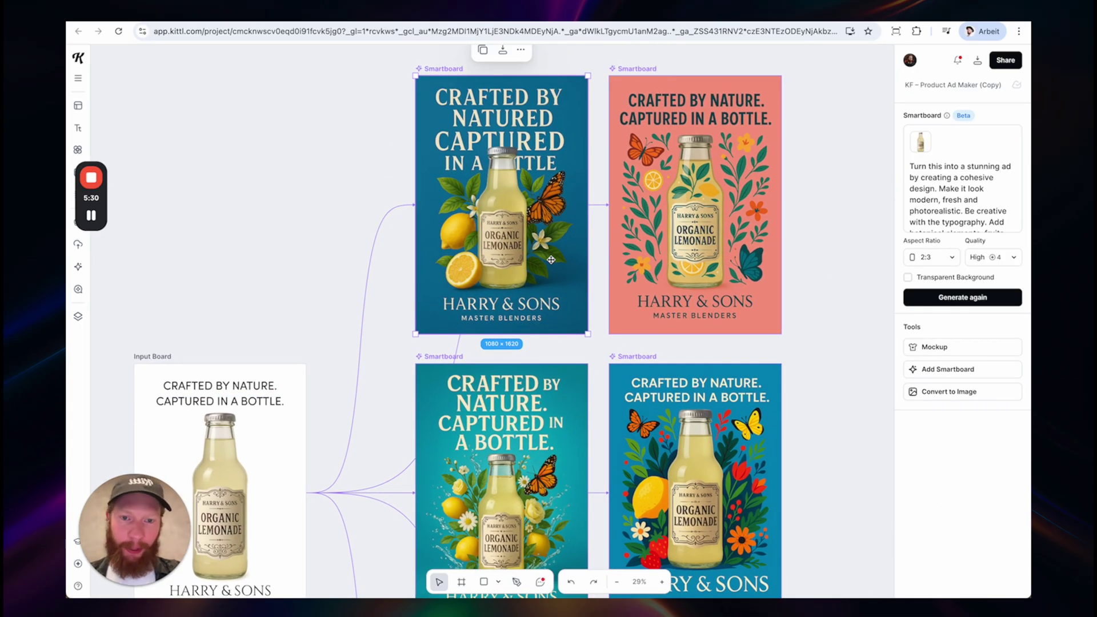
pyautogui.scroll(-3, 551, 260)
pyautogui.scroll(-2, 551, 260)
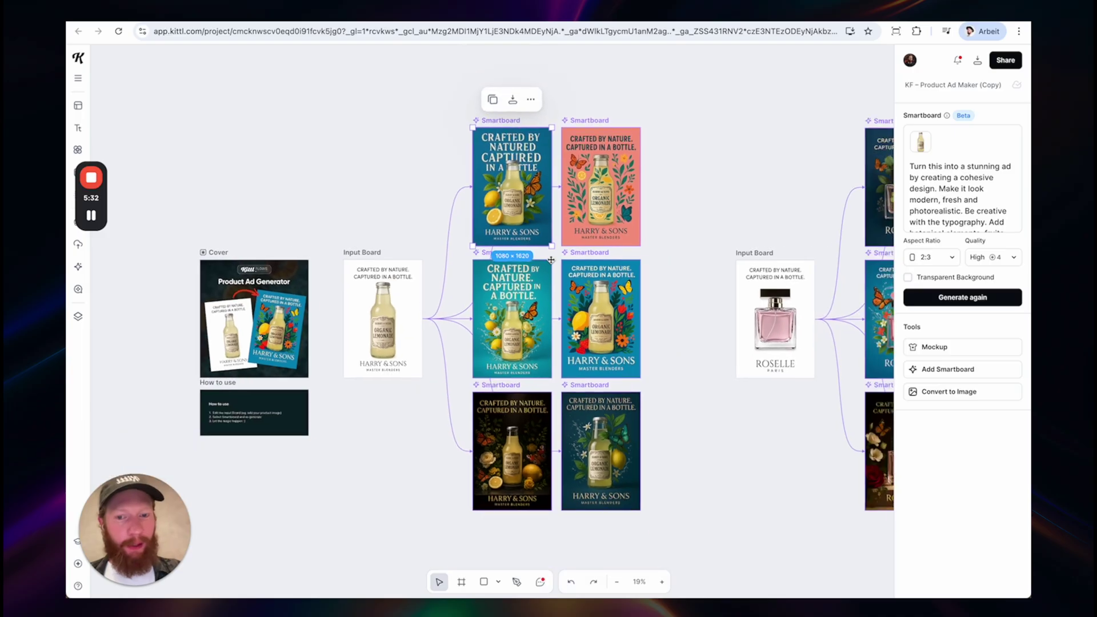
pyautogui.moveTo(673, 78); pyautogui.dragTo(472, 514)
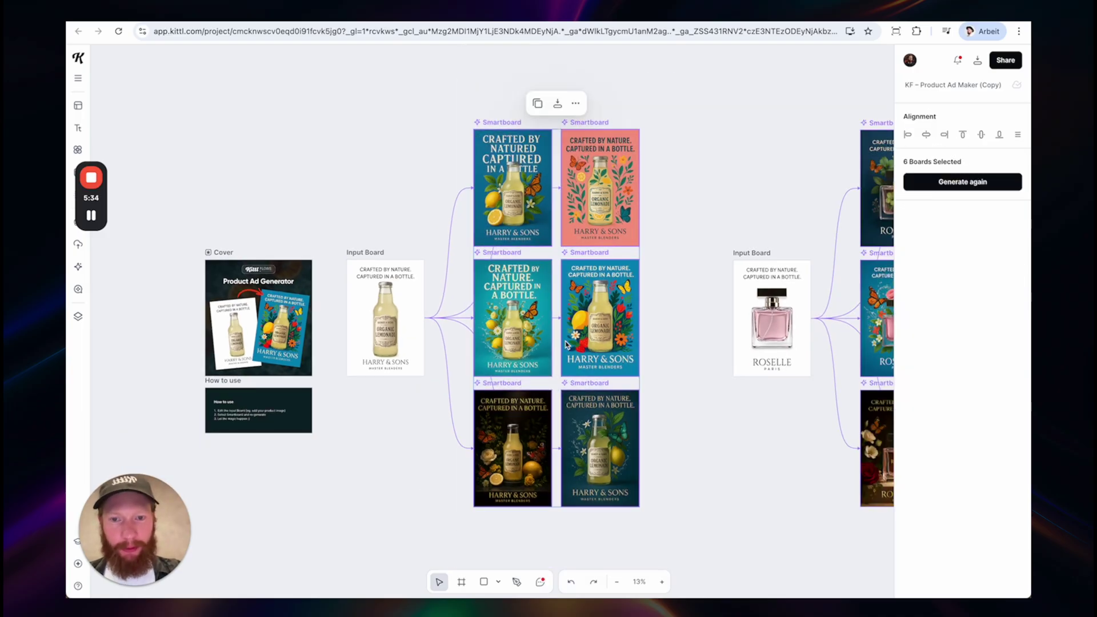
pyautogui.scroll(2, 594, 284)
pyautogui.scroll(-1, 594, 284)
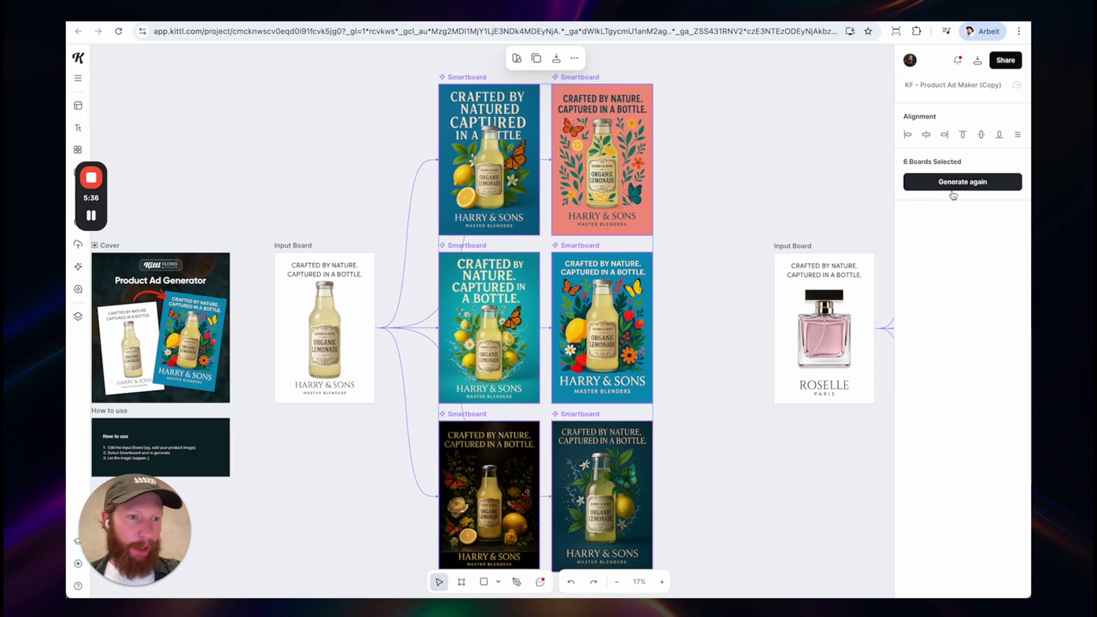
pyautogui.click(694, 200)
# - Pan right across the canvas and switch to the Mosaic Creator project
pyautogui.hscroll(5, 664, 211)
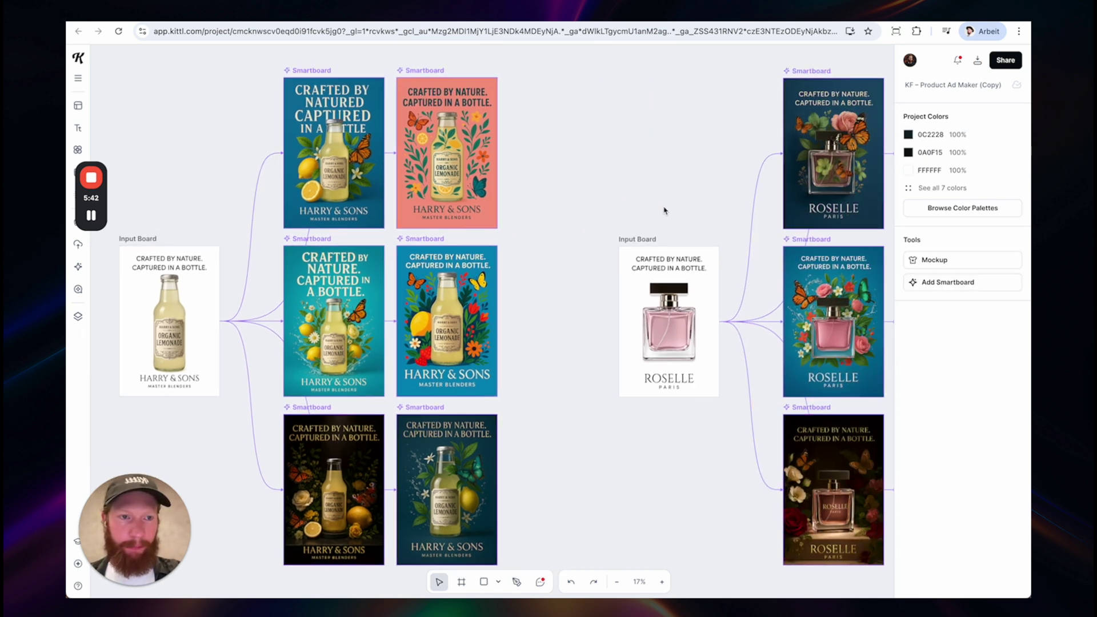
pyautogui.hscroll(4, 664, 211)
pyautogui.hotkey('ctrl', 'Tab')
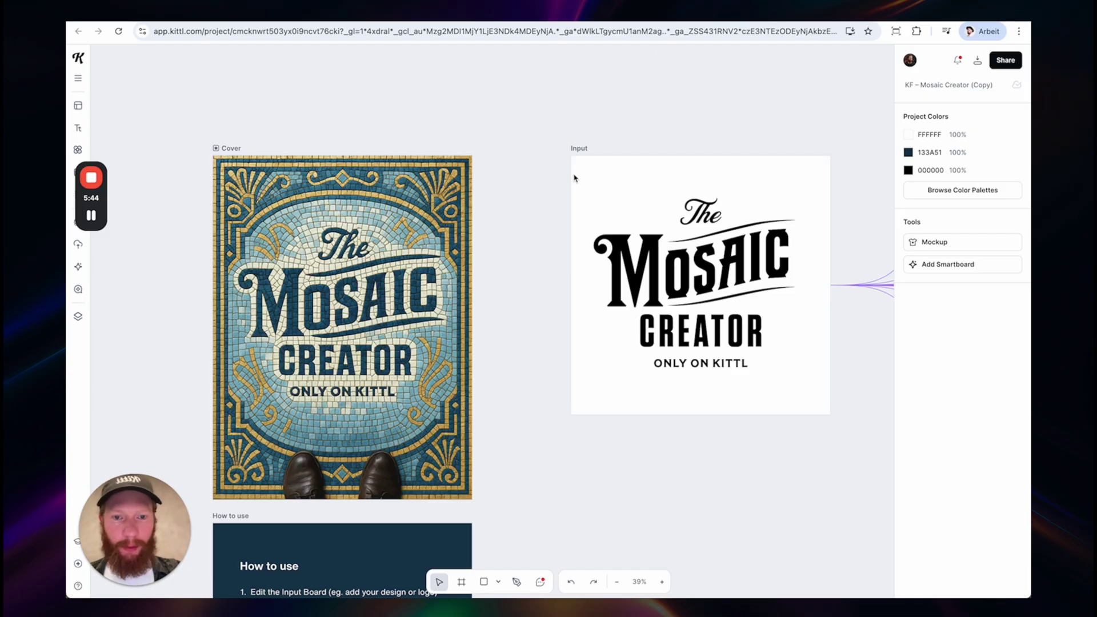
# - Pan to the Mosaic Creator input board and select, then deselect, its text group
pyautogui.hscroll(2, 485, 222)
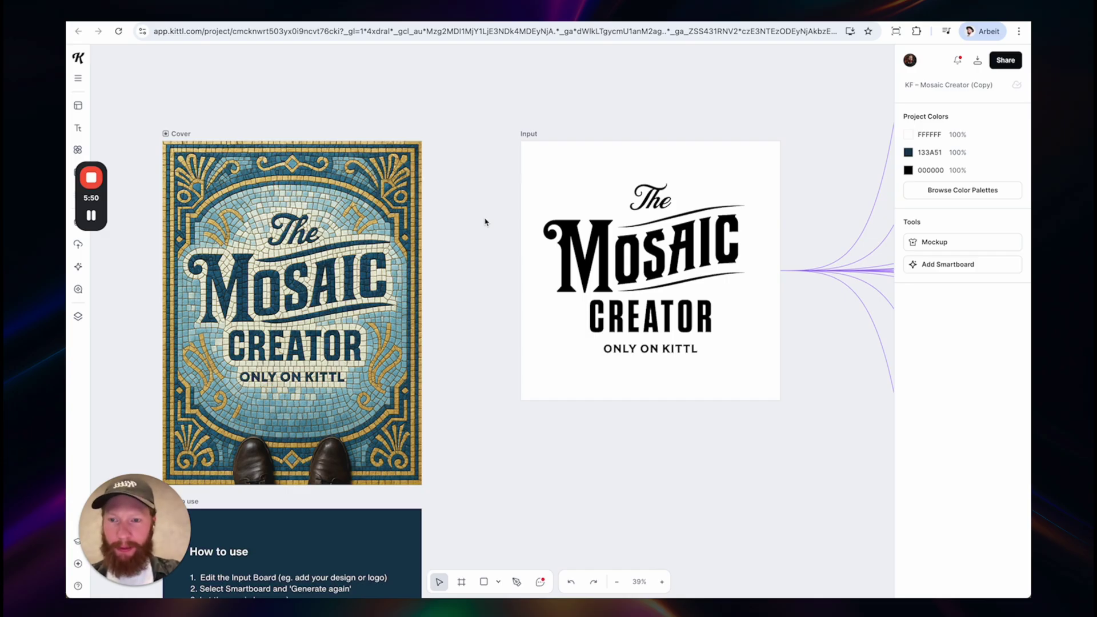
pyautogui.scroll(5, 485, 222)
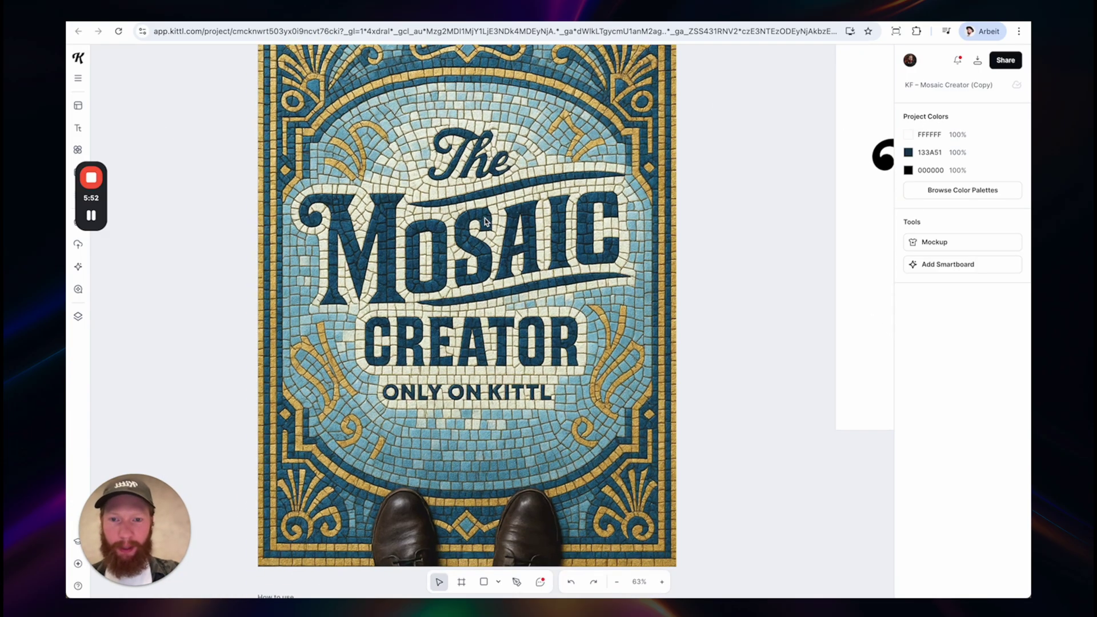
pyautogui.hscroll(8, 486, 222)
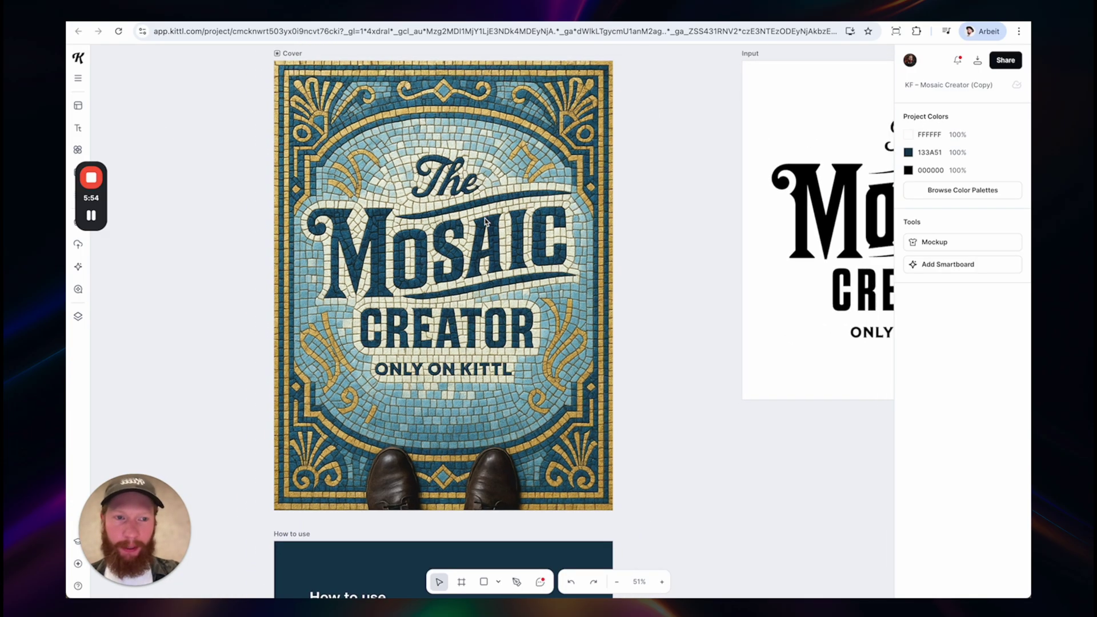
pyautogui.click(514, 241)
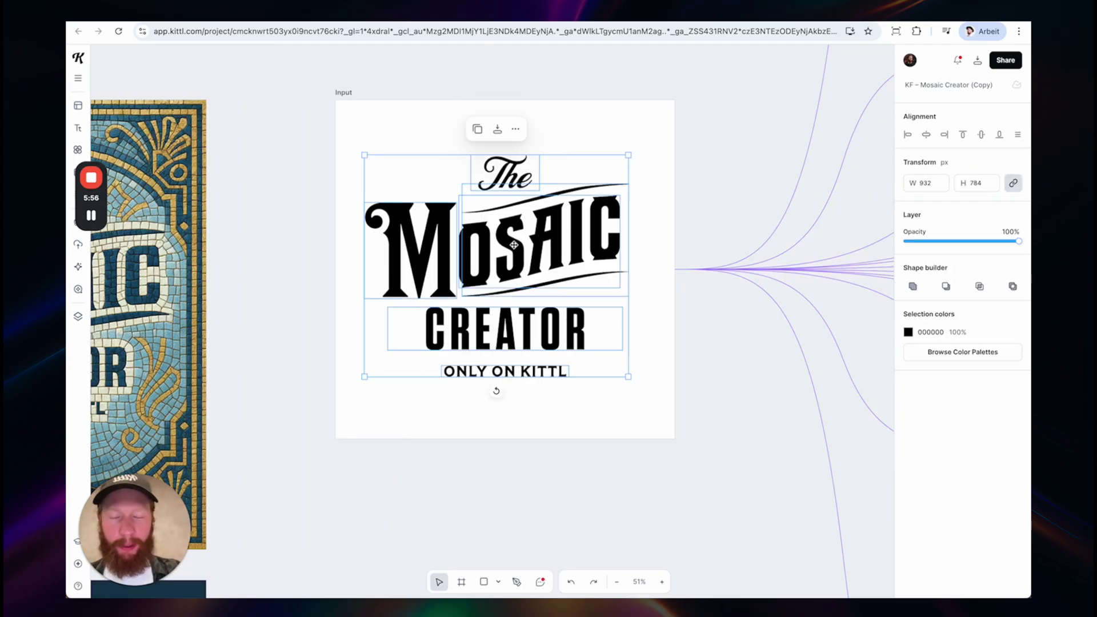
pyautogui.click(724, 153)
# - Scroll through the rows of mosaic smartboard variations, then switch to the Apparel Shoot project
pyautogui.scroll(-3, 723, 153)
pyautogui.hscroll(10, 723, 153)
pyautogui.scroll(8, 723, 153)
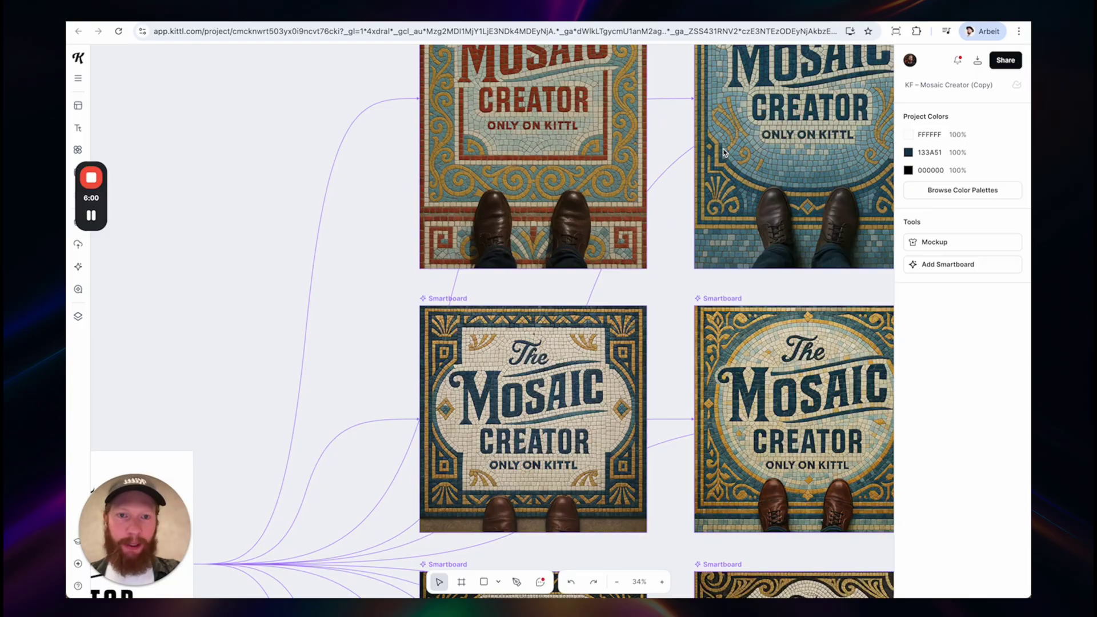
pyautogui.scroll(5, 723, 153)
pyautogui.hscroll(8, 723, 153)
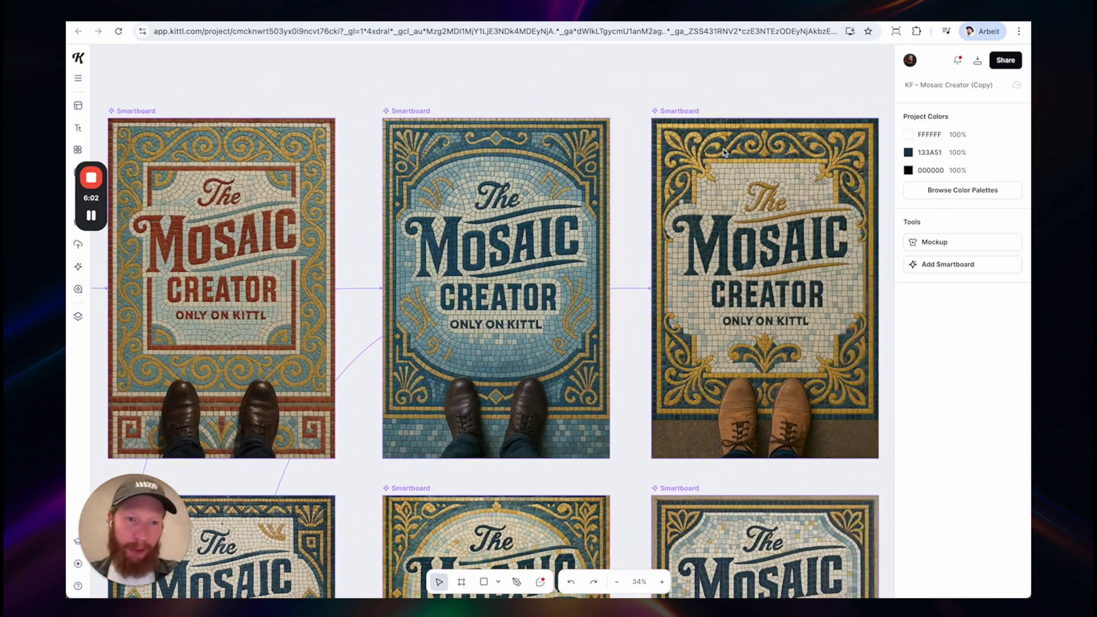
pyautogui.scroll(-1, 724, 152)
pyautogui.hscroll(1, 723, 153)
pyautogui.scroll(-3, 723, 153)
pyautogui.hscroll(-4, 723, 153)
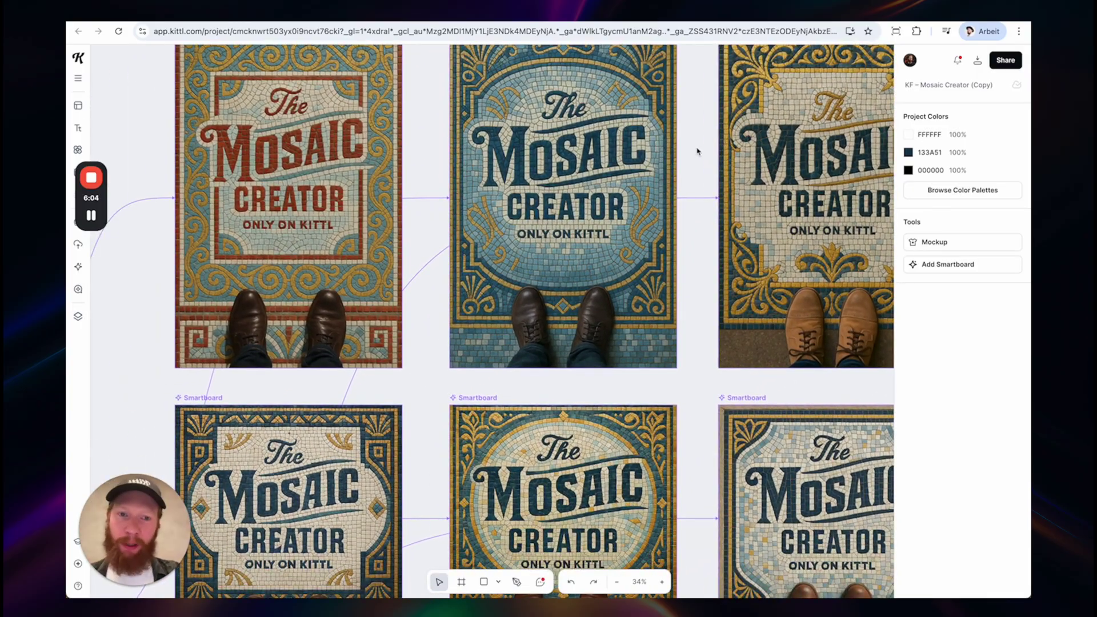
pyautogui.scroll(-10, 698, 152)
pyautogui.scroll(-10, 689, 151)
pyautogui.hscroll(1, 688, 152)
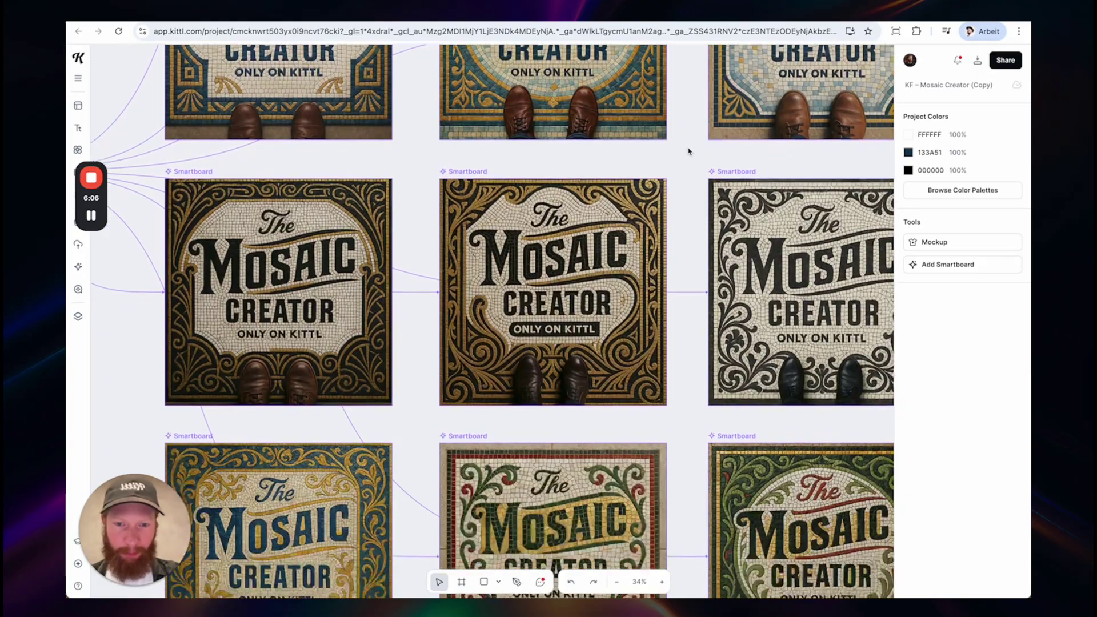
pyautogui.scroll(-9, 670, 176)
pyautogui.hscroll(-1, 670, 177)
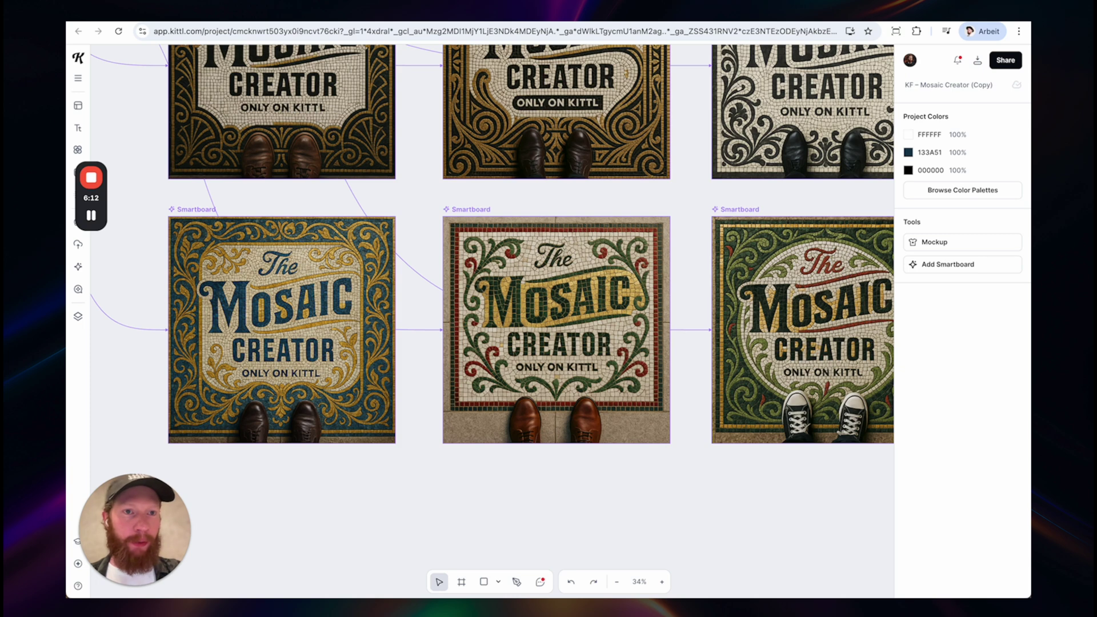
pyautogui.hotkey('ctrl', 'Tab')
pyautogui.hscroll(-2, 557, 152)
# - Zoom into the Never Stop Dreaming input design and select, then deselect, the DREAMING text
pyautogui.scroll(3, 505, 164)
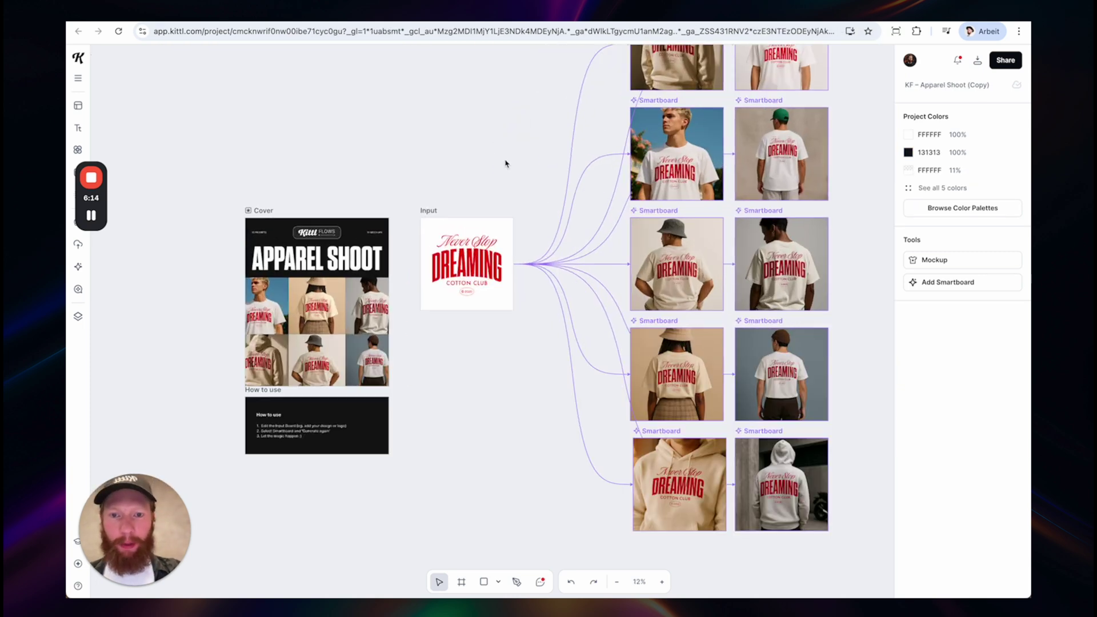
pyautogui.scroll(3, 506, 164)
pyautogui.scroll(2, 505, 164)
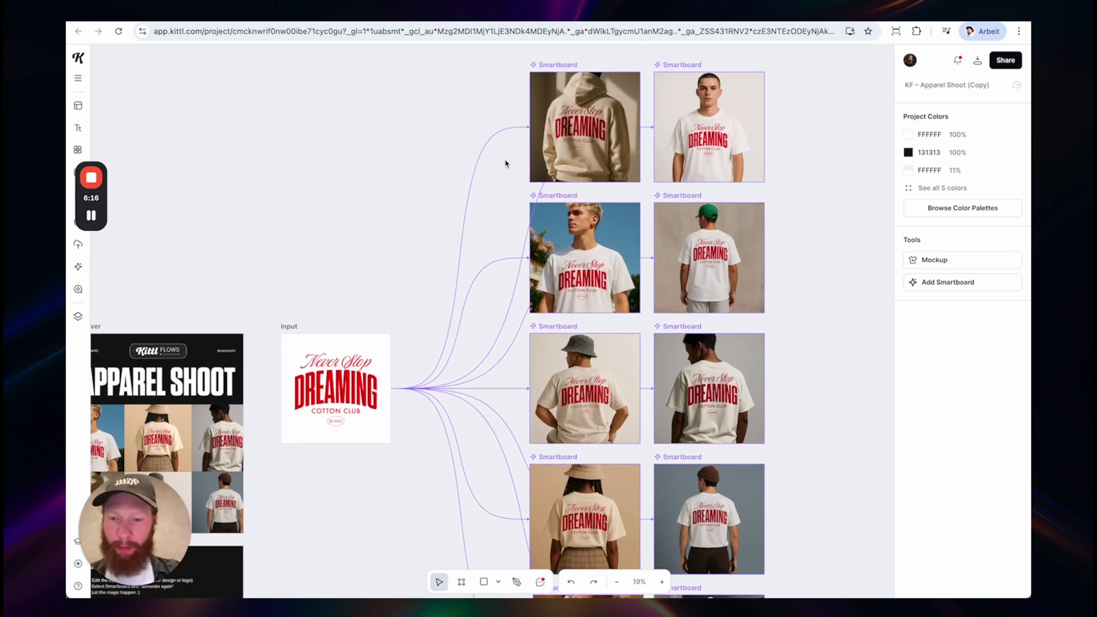
pyautogui.scroll(-2, 460, 211)
pyautogui.hscroll(-1, 460, 211)
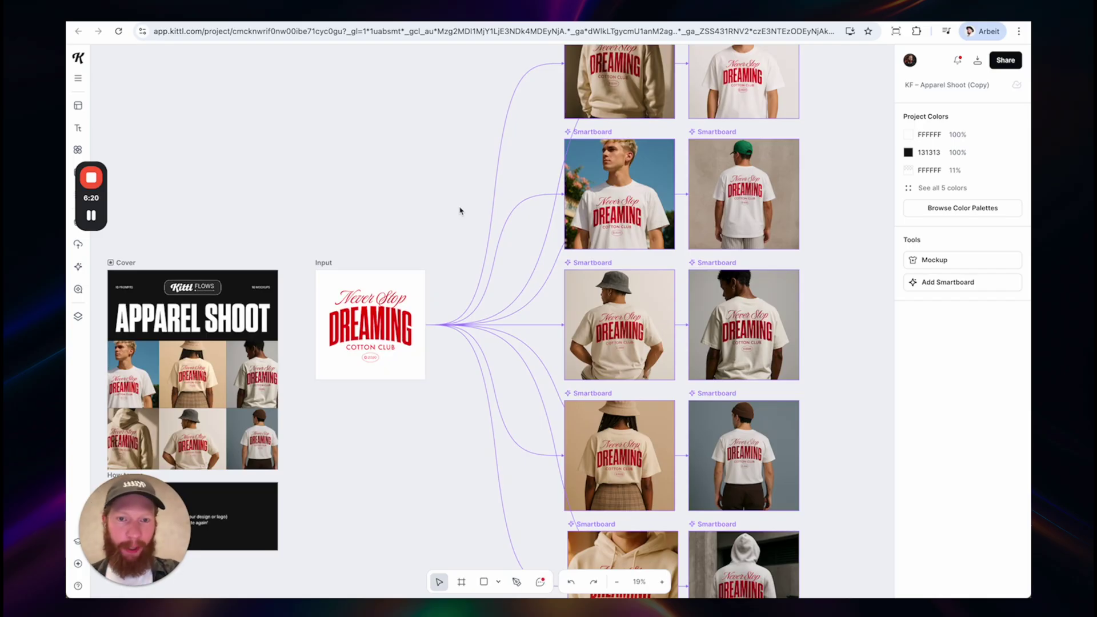
pyautogui.scroll(4, 299, 338)
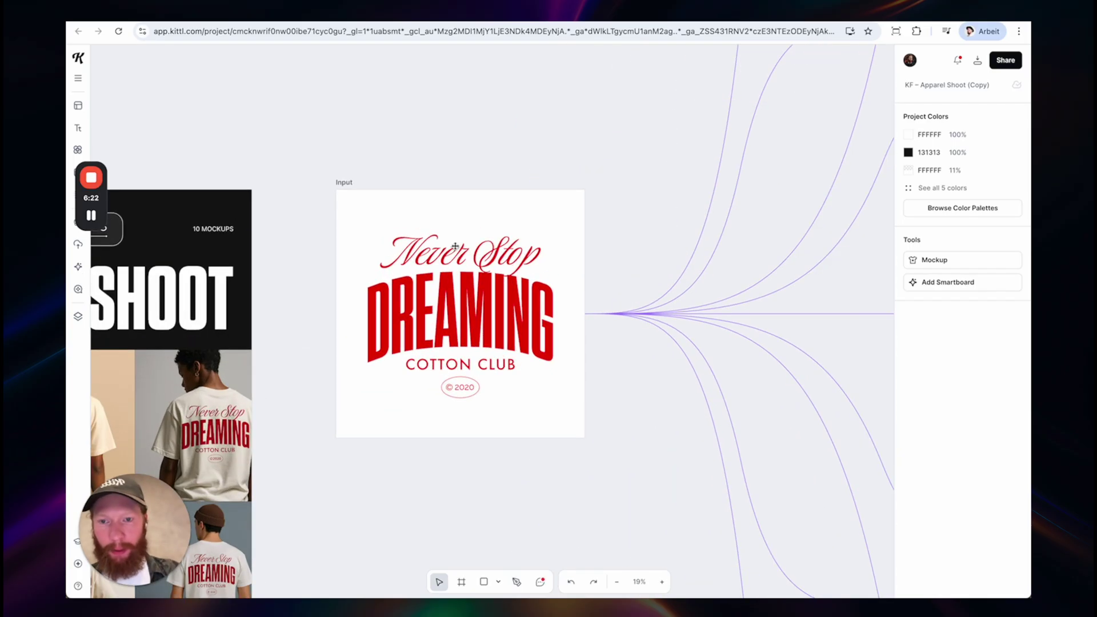
pyautogui.click(458, 324)
pyautogui.scroll(-1, 458, 323)
pyautogui.scroll(-3, 459, 324)
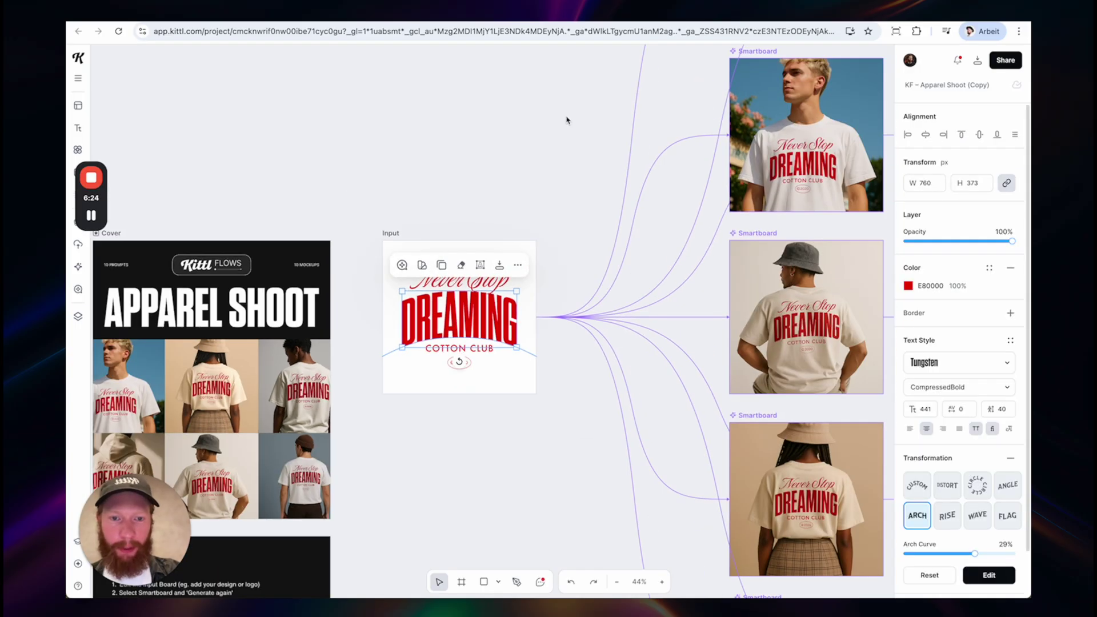
pyautogui.click(568, 118)
# - Look over the apparel mockups and the hoodie Smartboard's prompt, then switch to 3D Element Creator
pyautogui.hscroll(5, 568, 118)
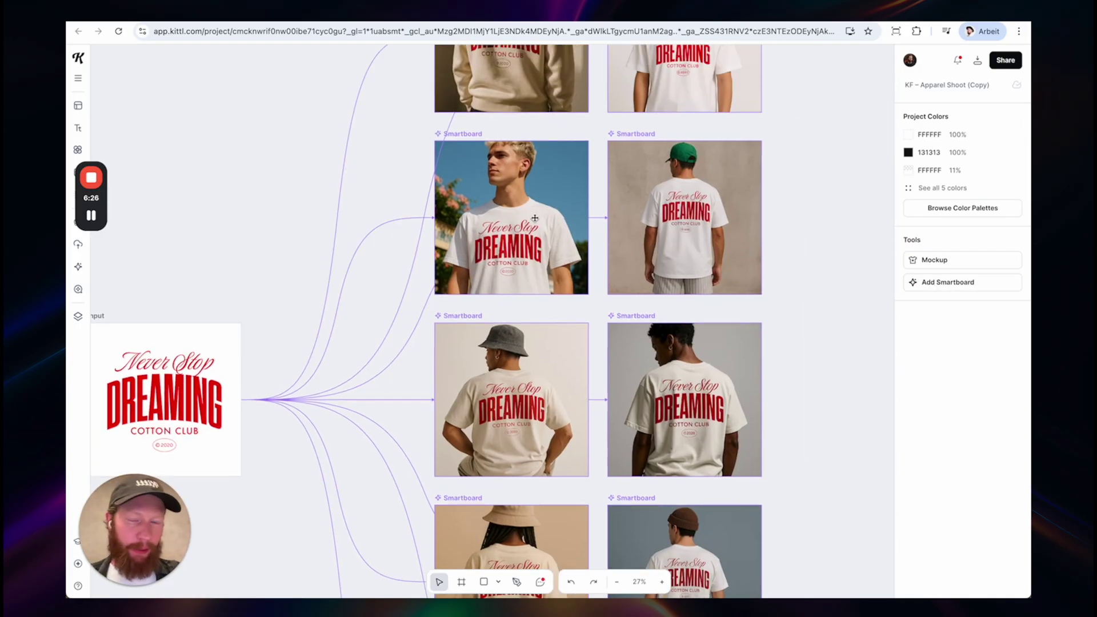
pyautogui.scroll(-2, 532, 220)
pyautogui.scroll(1, 519, 232)
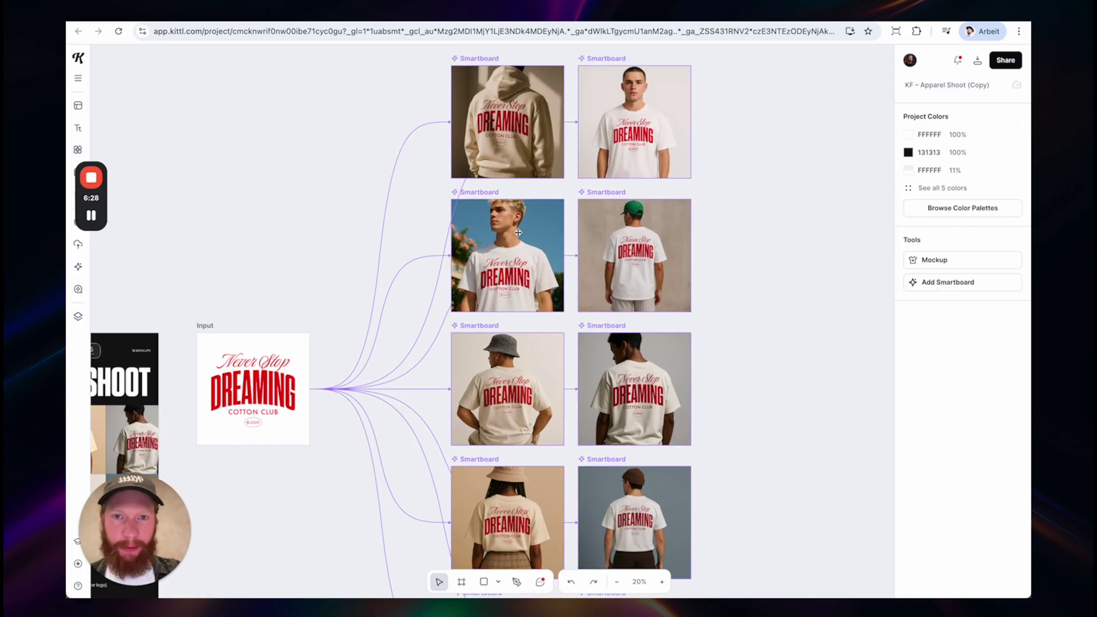
pyautogui.scroll(1, 518, 233)
pyautogui.click(523, 144)
pyautogui.scroll(3, 493, 143)
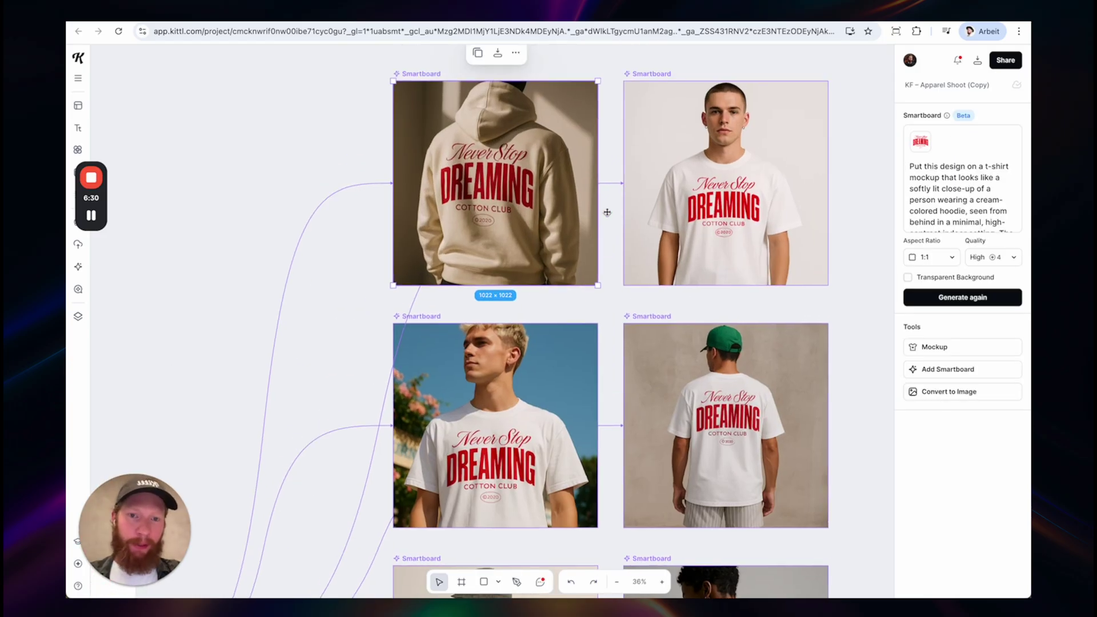
pyautogui.scroll(1, 608, 212)
pyautogui.scroll(-3, 595, 192)
pyautogui.scroll(-4, 594, 192)
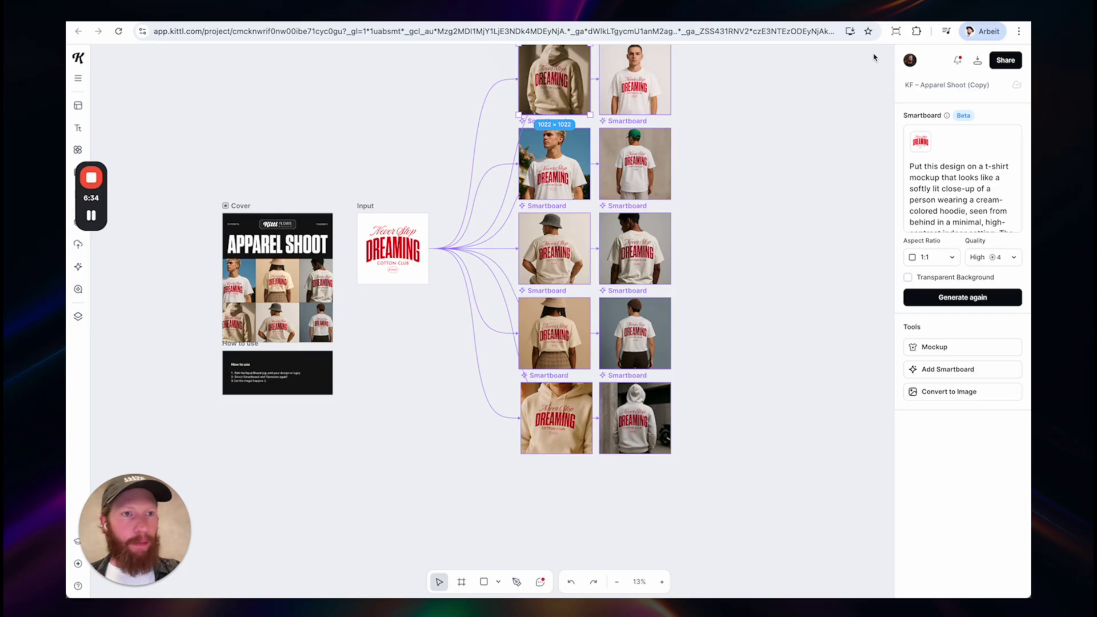
pyautogui.hotkey('ctrl', 'Tab')
# - Select the yellow smiley input image, look over the nearby Smartboards, then deselect it
pyautogui.scroll(3, 529, 104)
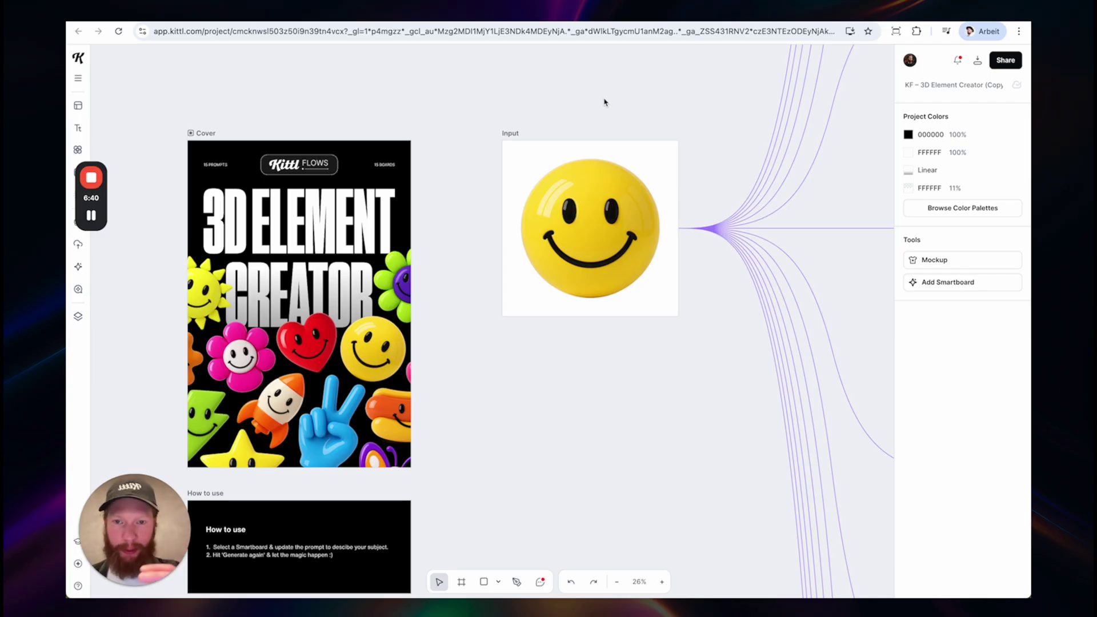
pyautogui.click(634, 213)
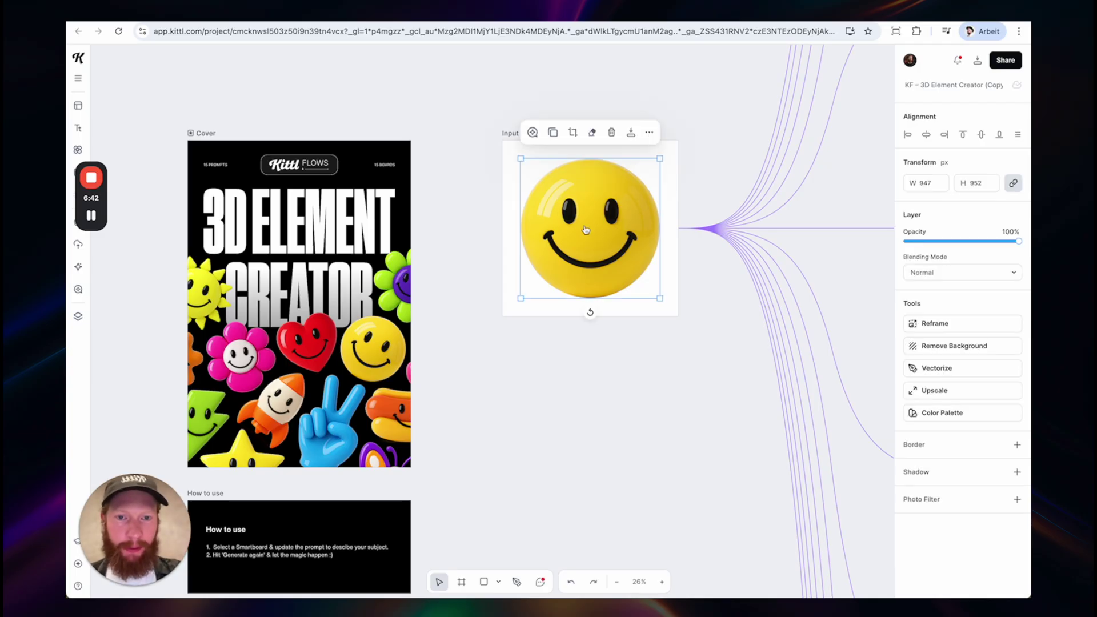
pyautogui.hscroll(3, 594, 220)
pyautogui.scroll(-3, 615, 208)
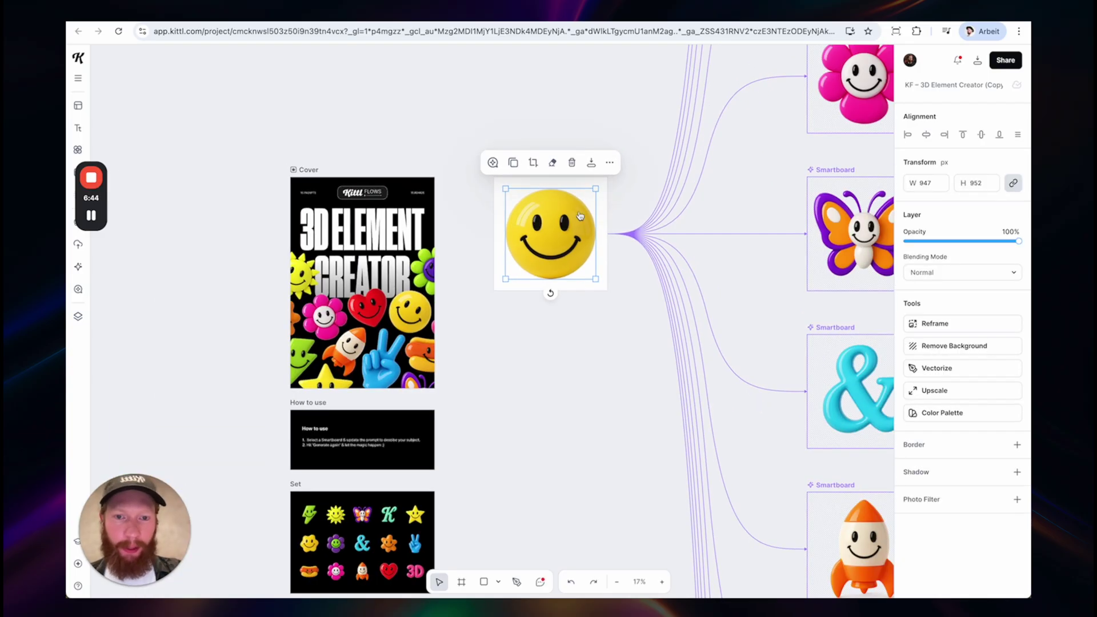
pyautogui.scroll(3, 580, 215)
pyautogui.hscroll(2, 606, 206)
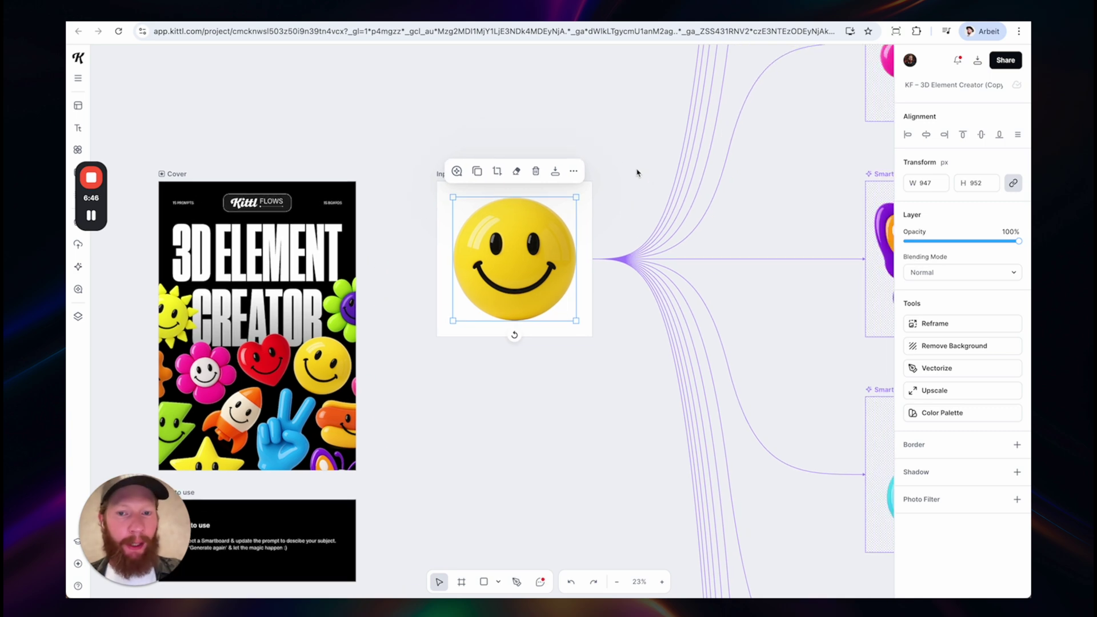
pyautogui.click(637, 172)
# - Browse the star, blob and sun Smartboards and show the hot-dog Smartboard's 'glossy 3d style' prompt
pyautogui.scroll(15, 638, 173)
pyautogui.hscroll(5, 637, 172)
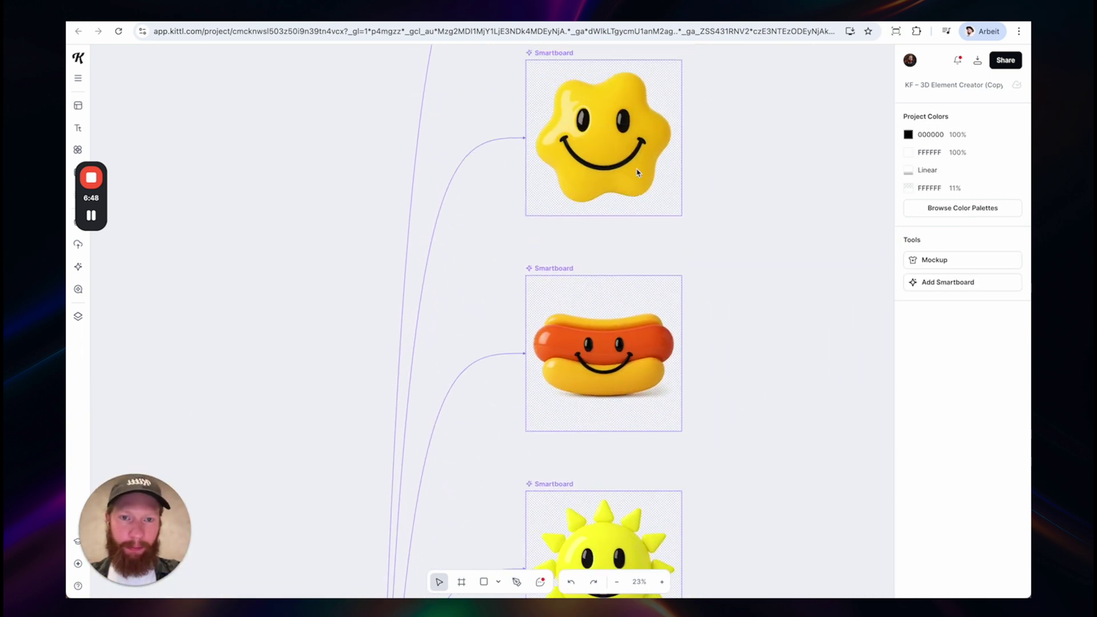
pyautogui.scroll(5, 638, 172)
pyautogui.hscroll(1, 637, 171)
pyautogui.scroll(4, 583, 181)
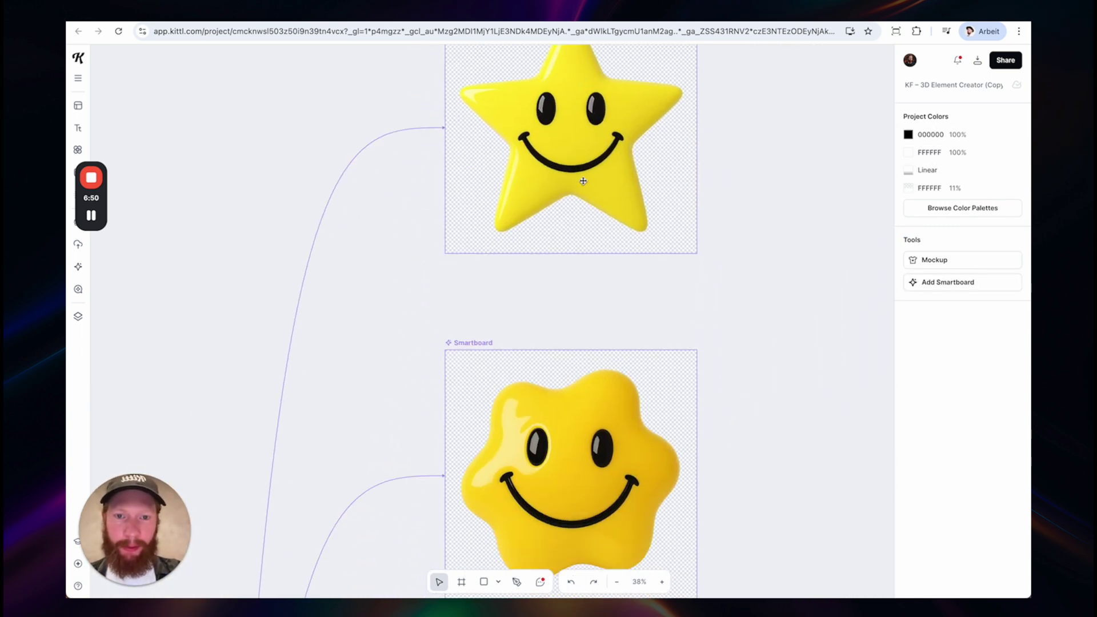
pyautogui.scroll(-8, 583, 181)
pyautogui.hscroll(1, 583, 182)
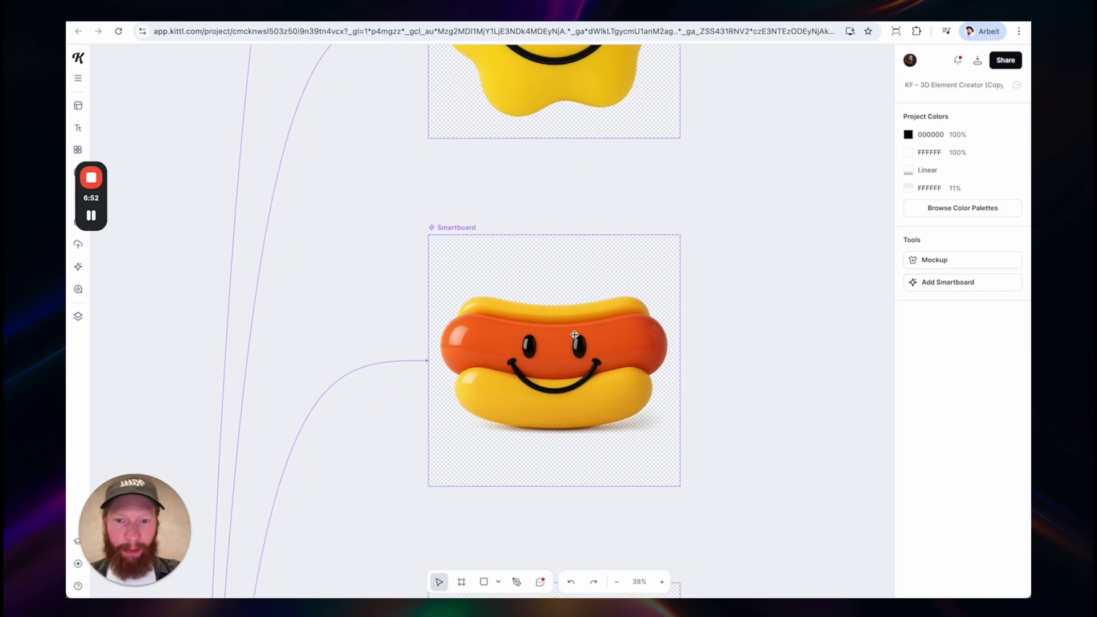
pyautogui.click(572, 338)
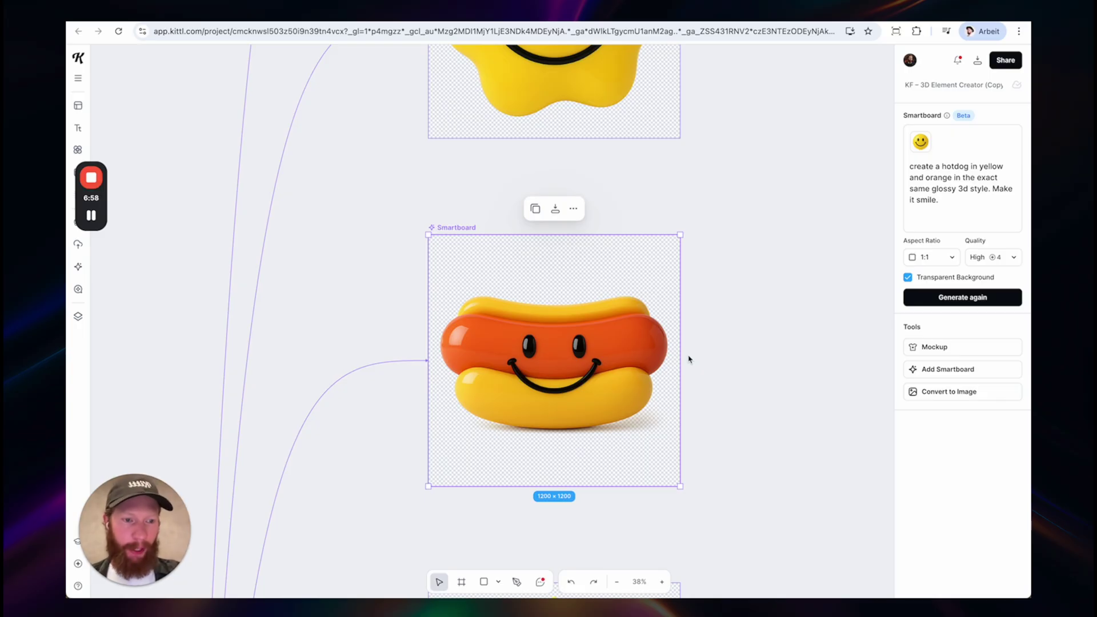
# - Convert the hot-dog Smartboard into a standalone 1200×1200 image
pyautogui.scroll(-1, 689, 359)
pyautogui.hscroll(-1, 689, 359)
pyautogui.scroll(2, 575, 327)
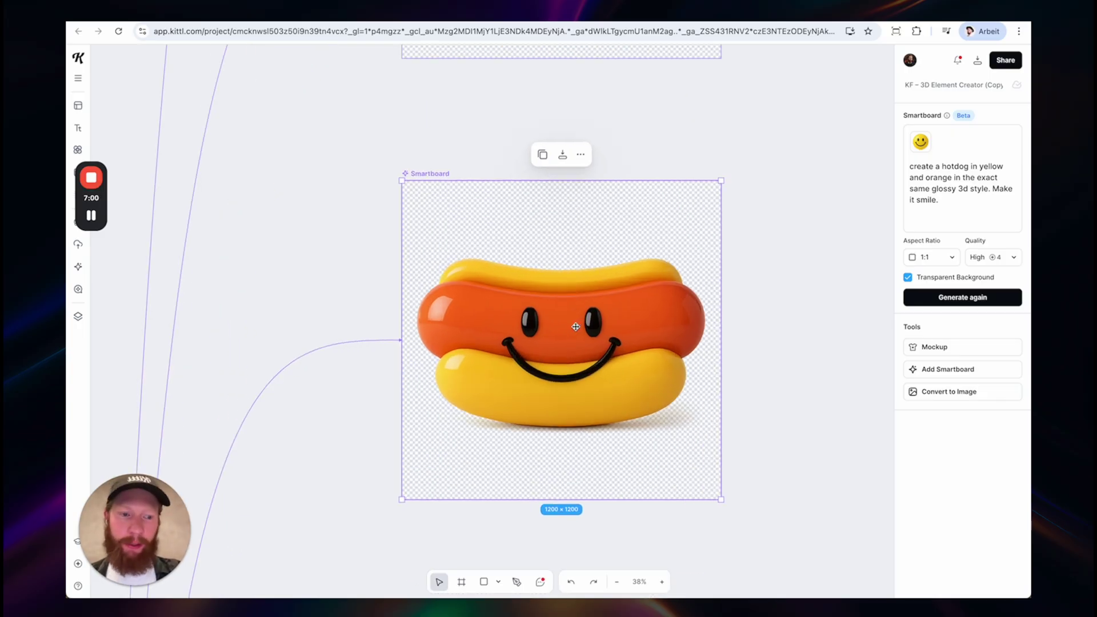
pyautogui.scroll(2, 613, 334)
pyautogui.scroll(-2, 613, 334)
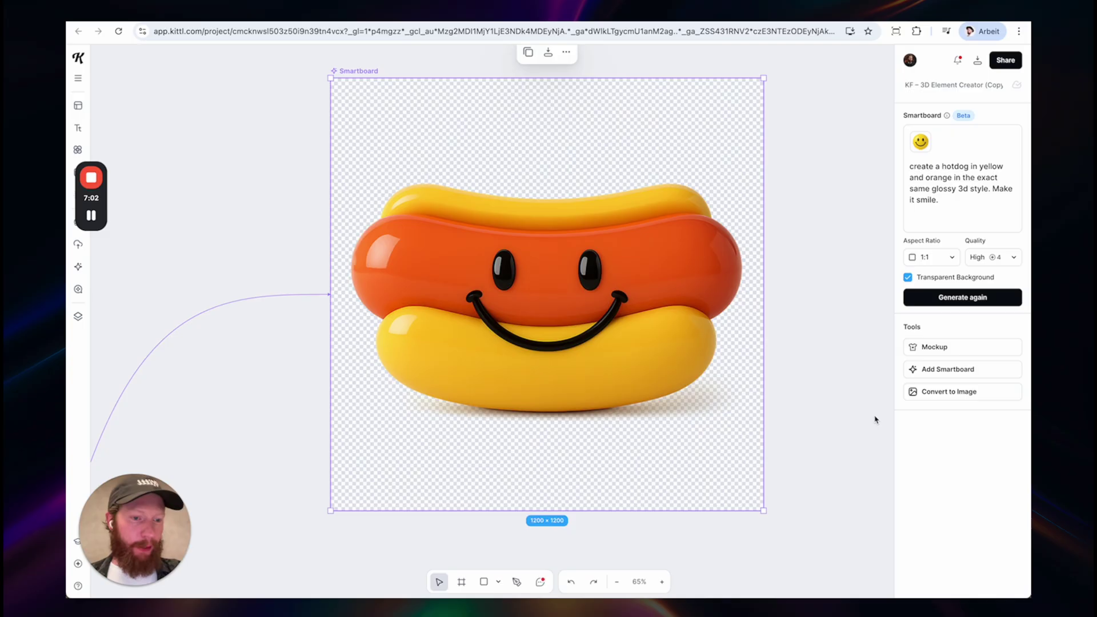
pyautogui.click(938, 392)
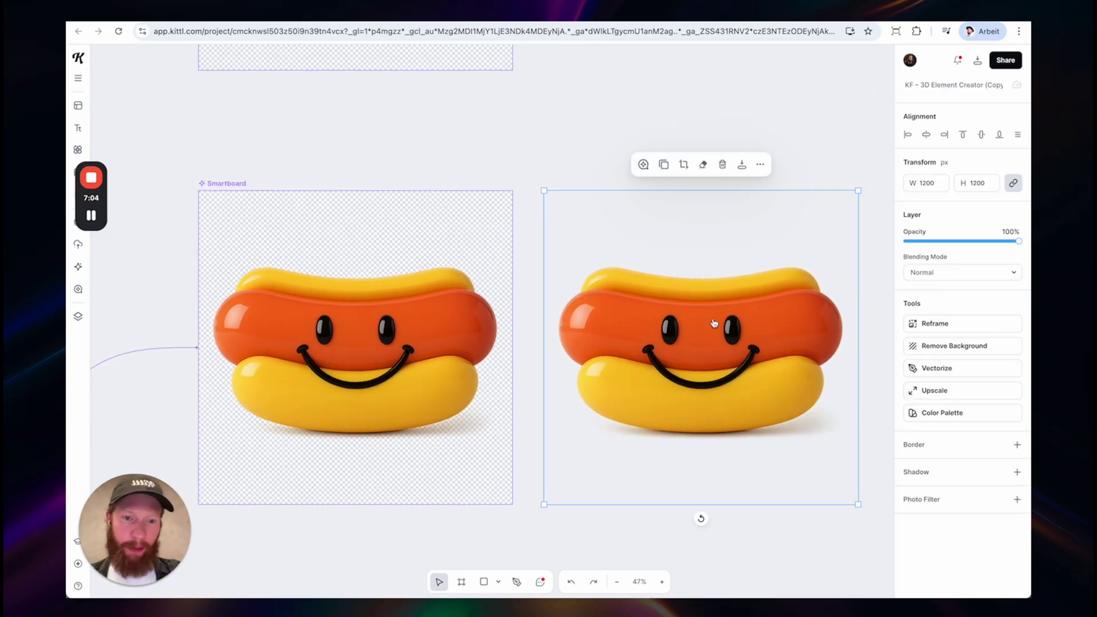
# - Place the new hot-dog image beside its Smartboard and return to the Kittl Flows Beta – Demo project
pyautogui.scroll(-2, 686, 336)
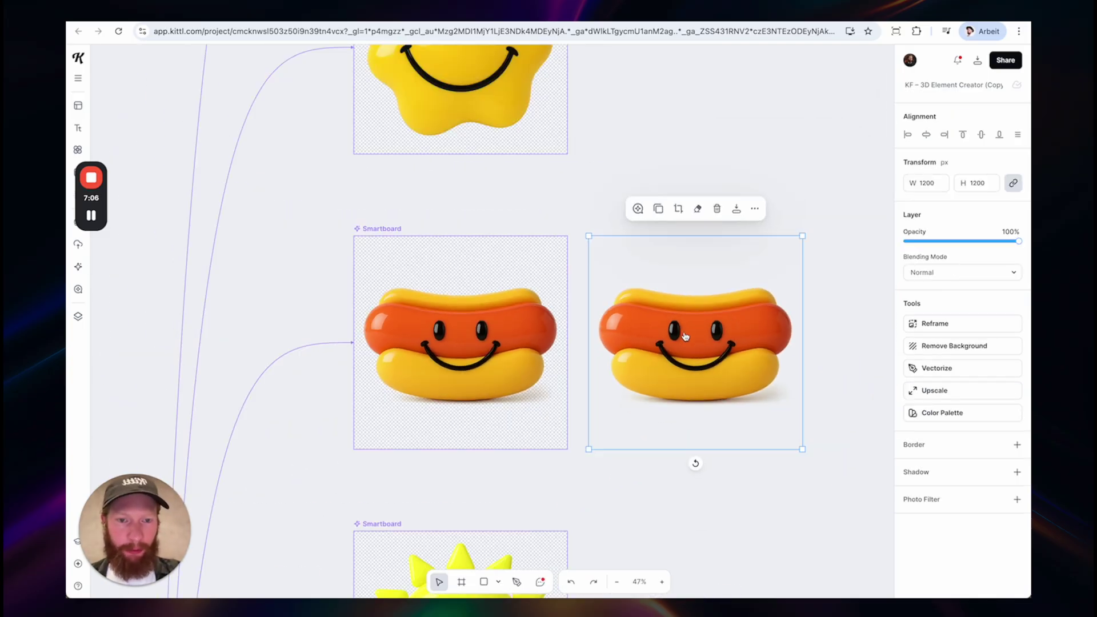
pyautogui.moveTo(693, 339)
pyautogui.mouseDown()
pyautogui.moveTo(594, 342)
pyautogui.moveTo(716, 304)
pyautogui.moveTo(689, 331)
pyautogui.mouseUp()
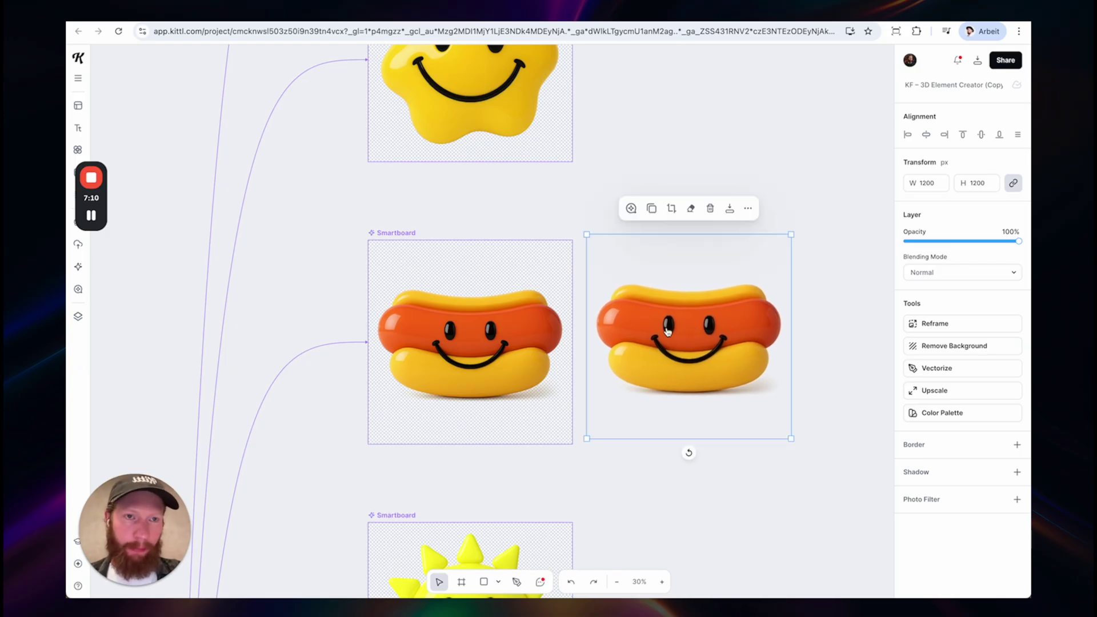
pyautogui.click(716, 139)
pyautogui.hotkey('alt', 'Left')
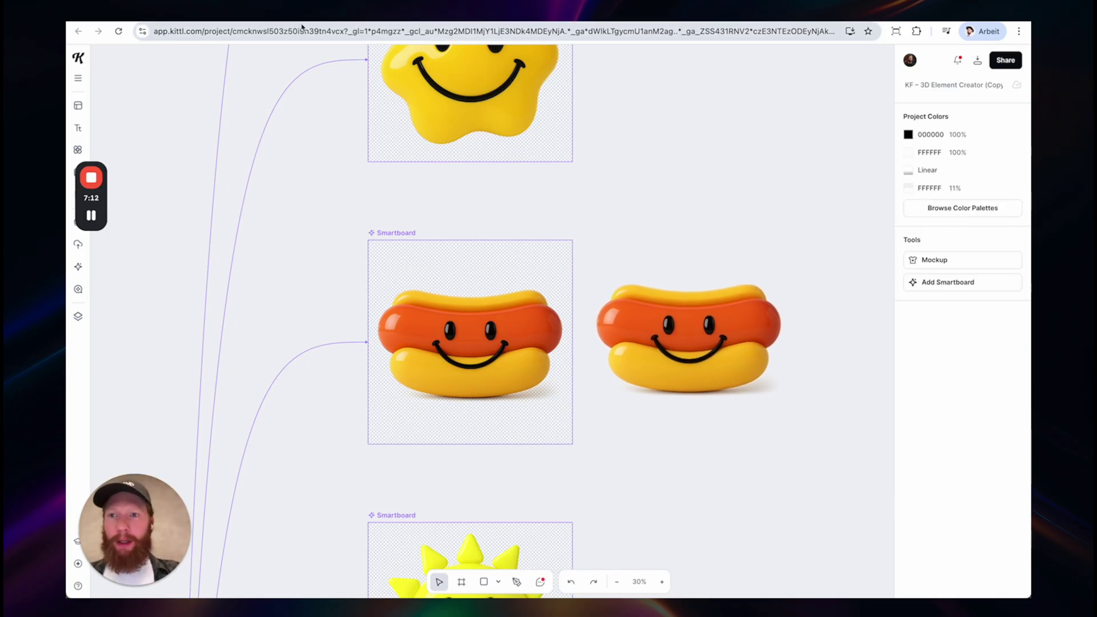
pyautogui.scroll(-5, 594, 272)
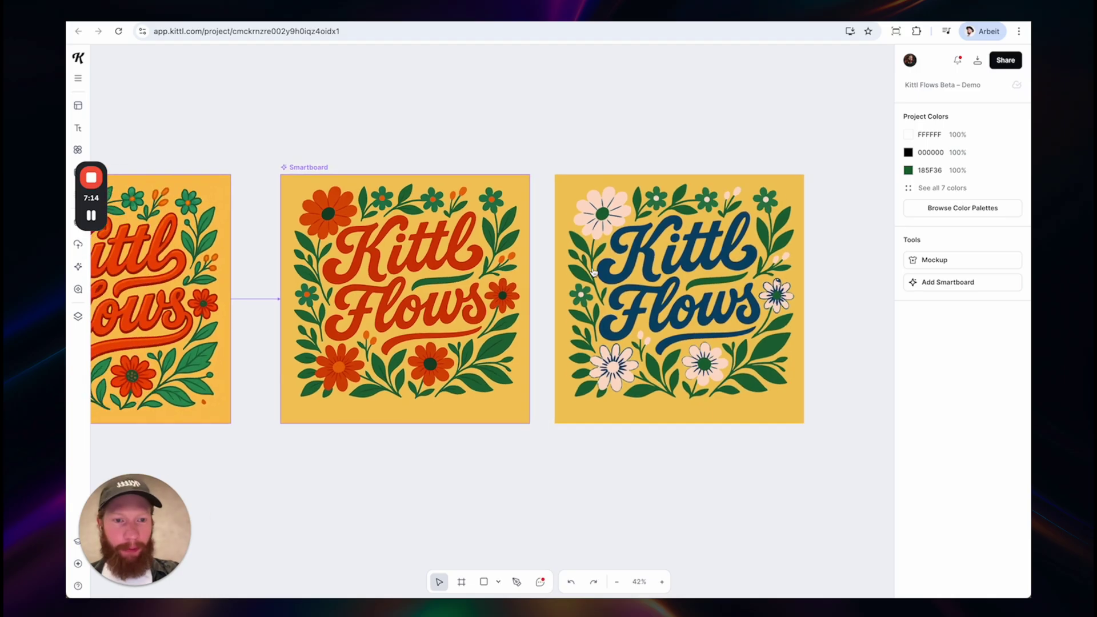